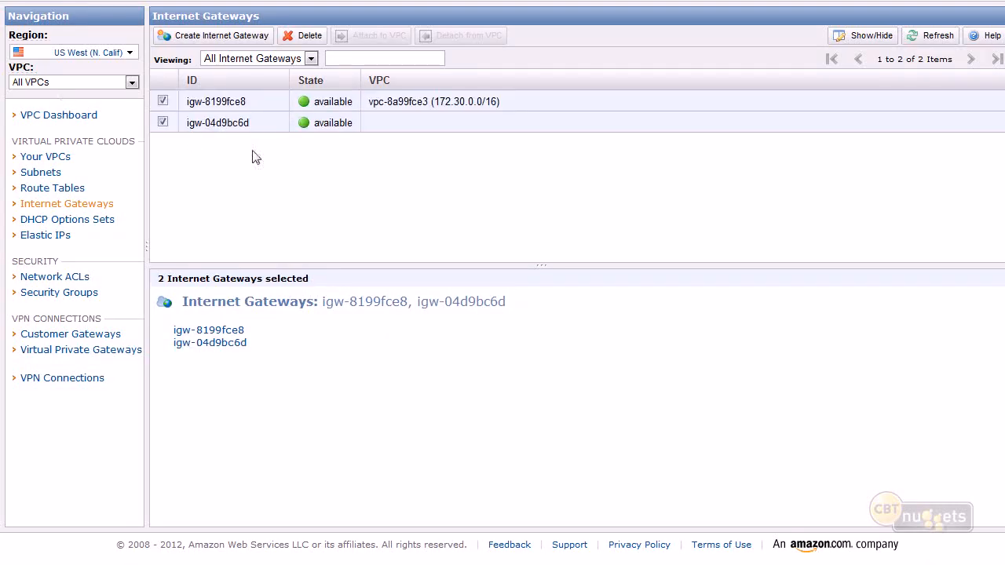
Attach the internet gateway igw-04d9bc6d to the VPC vpc-acdcb9c5 (10.5.0.0/16).
{"action": "left_click", "coordinate": [237, 128]}
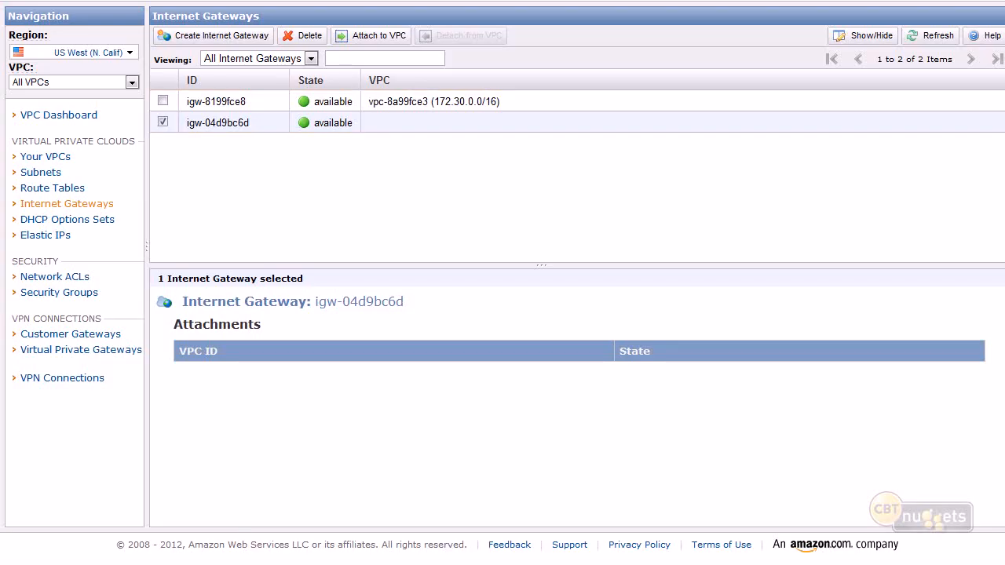
{"action": "mouse_move", "coordinate": [159, 107]}
{"action": "left_mouse_down"}
{"action": "mouse_move", "coordinate": [166, 174]}
{"action": "mouse_move", "coordinate": [281, 136]}
{"action": "left_mouse_up"}
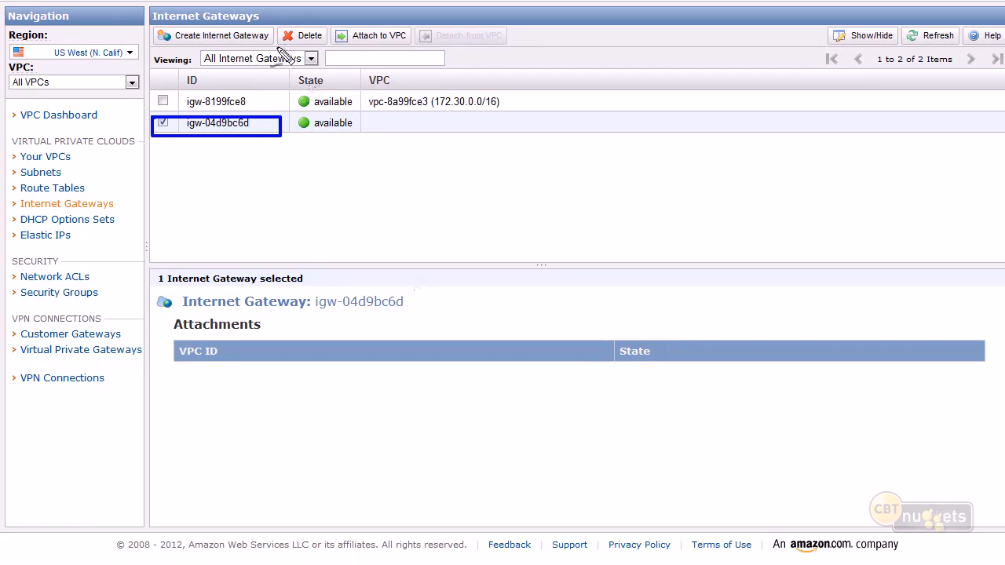
{"action": "mouse_move", "coordinate": [124, 104]}
{"action": "left_mouse_down"}
{"action": "mouse_move", "coordinate": [310, 176]}
{"action": "mouse_move", "coordinate": [149, 119]}
{"action": "left_mouse_up"}
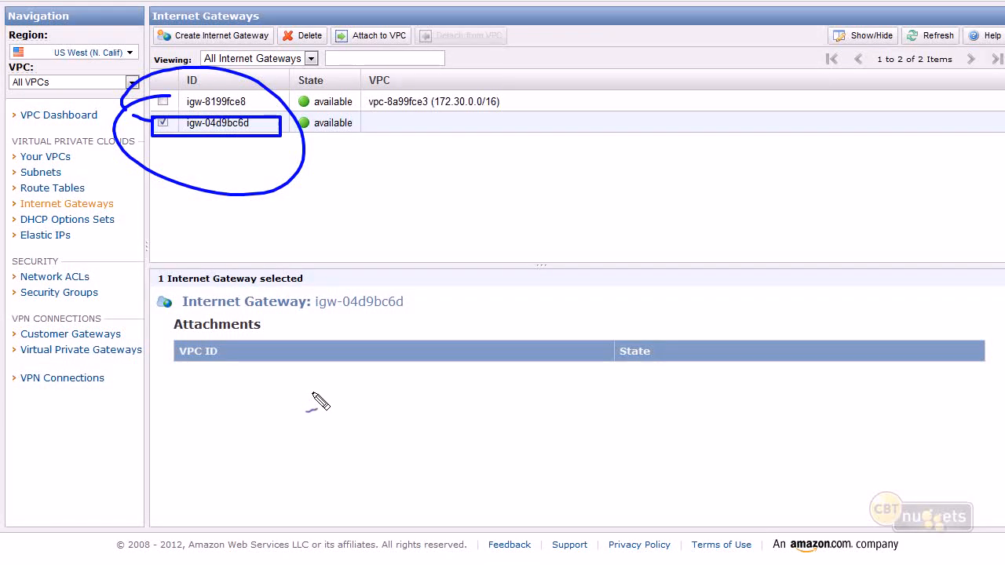
{"action": "key", "text": "Escape"}
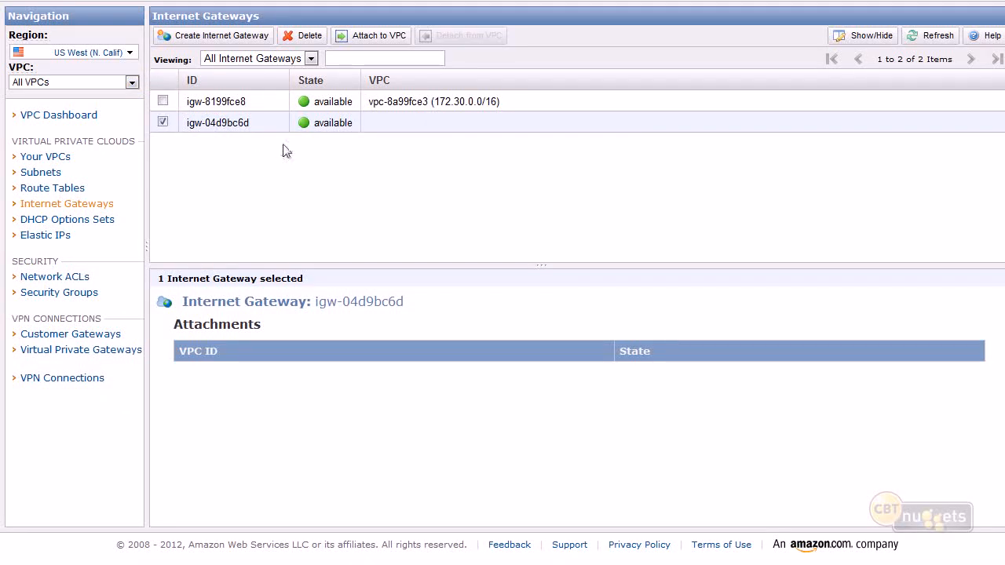
{"action": "right_click", "coordinate": [391, 41]}
{"action": "key", "text": "Escape"}
{"action": "left_click", "coordinate": [391, 41]}
{"action": "left_click", "coordinate": [595, 255]}
{"action": "left_click", "coordinate": [581, 269]}
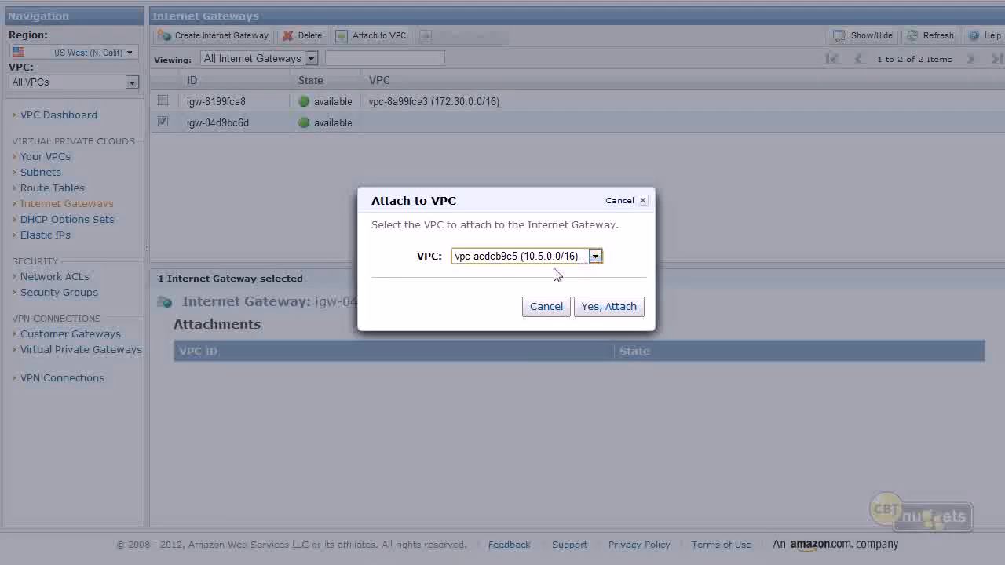
{"action": "left_click", "coordinate": [609, 306]}
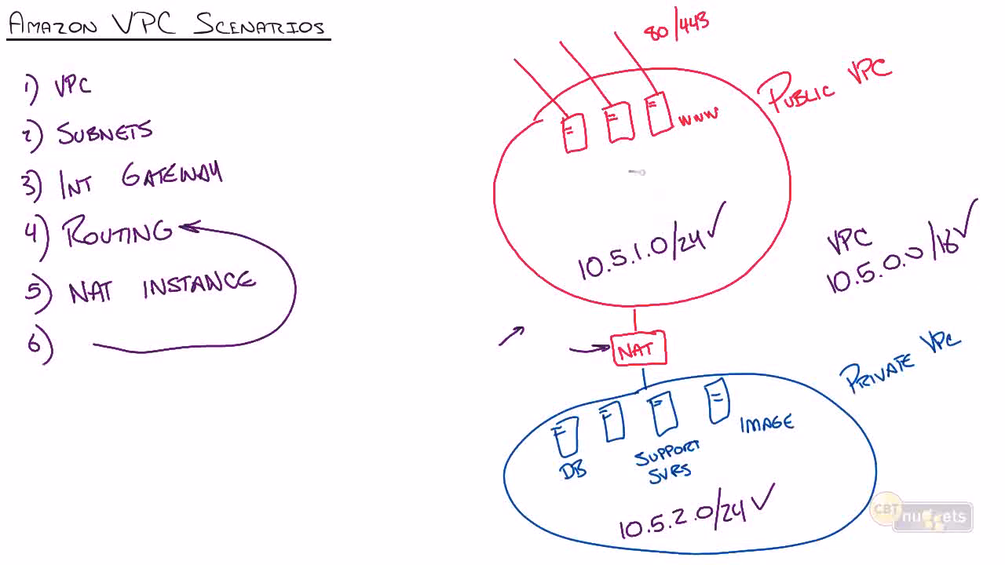
On the VPC whiteboard diagram, draw arrows between the outside and the first public web server, and toward the private DB server.
{"action": "mouse_move", "coordinate": [524, 157]}
{"action": "left_mouse_down"}
{"action": "mouse_move", "coordinate": [471, 114]}
{"action": "mouse_move", "coordinate": [484, 117]}
{"action": "mouse_move", "coordinate": [456, 107]}
{"action": "left_mouse_up"}
{"action": "mouse_move", "coordinate": [514, 160]}
{"action": "left_mouse_down"}
{"action": "mouse_move", "coordinate": [567, 140]}
{"action": "mouse_move", "coordinate": [556, 138]}
{"action": "left_mouse_up"}
{"action": "left_click_drag", "start_coordinate": [540, 390], "coordinate": [565, 416]}
{"action": "left_click_drag", "start_coordinate": [554, 405], "coordinate": [564, 416]}
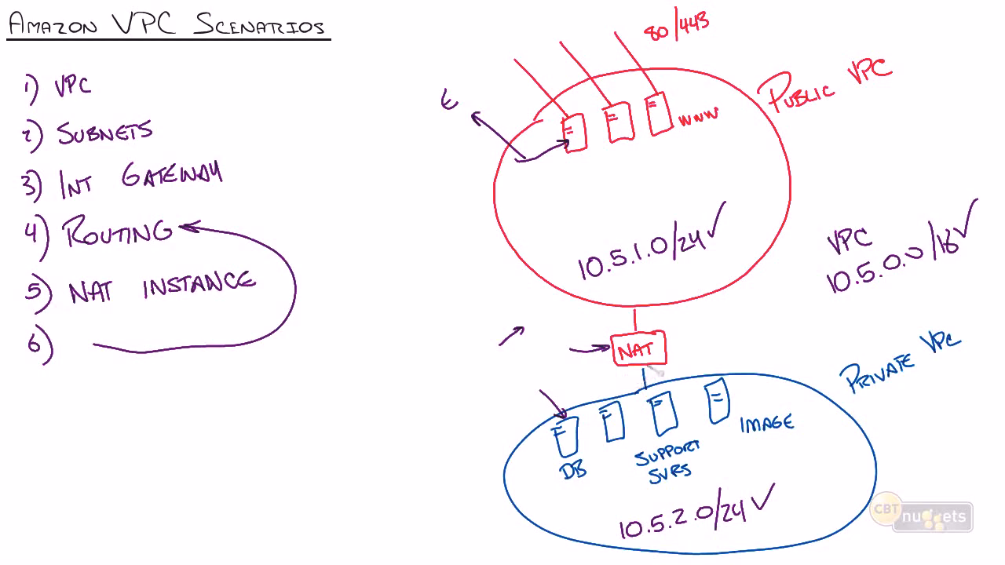
{"action": "left_click_drag", "start_coordinate": [696, 310], "coordinate": [711, 374]}
{"action": "key", "text": "ctrl+z"}
{"action": "key", "text": "ctrl+z"}
{"action": "left_click_drag", "start_coordinate": [526, 476], "coordinate": [537, 488]}
{"action": "left_click_drag", "start_coordinate": [537, 477], "coordinate": [526, 488]}
{"action": "mouse_move", "coordinate": [526, 442]}
{"action": "left_mouse_down"}
{"action": "mouse_move", "coordinate": [566, 261]}
{"action": "mouse_move", "coordinate": [567, 273]}
{"action": "left_mouse_up"}
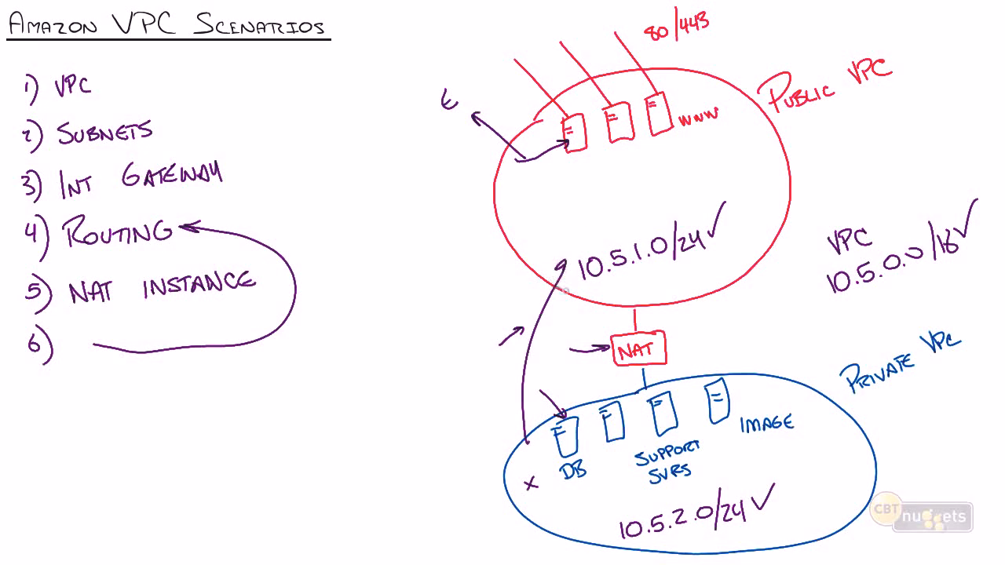
{"action": "key", "text": "ctrl+z"}
{"action": "key", "text": "ctrl+z"}
{"action": "key", "text": "ctrl+z"}
{"action": "key", "text": "ctrl+z"}
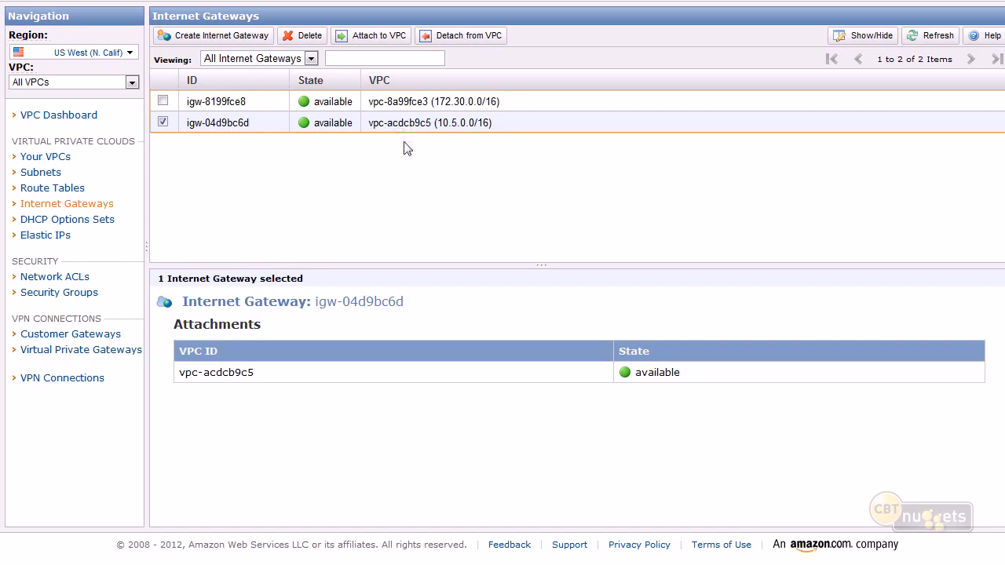
Back in the AWS VPC console, inspect the available actions for internet gateway igw-04d9bc6d and try selecting its ID text.
{"action": "right_click", "coordinate": [238, 131]}
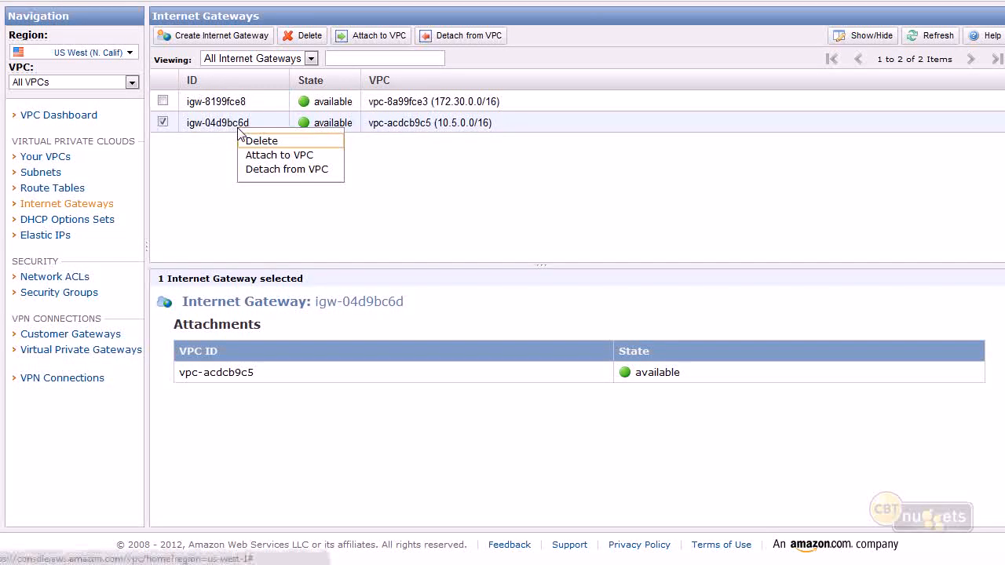
{"action": "right_click", "coordinate": [216, 129]}
{"action": "left_click", "coordinate": [212, 130]}
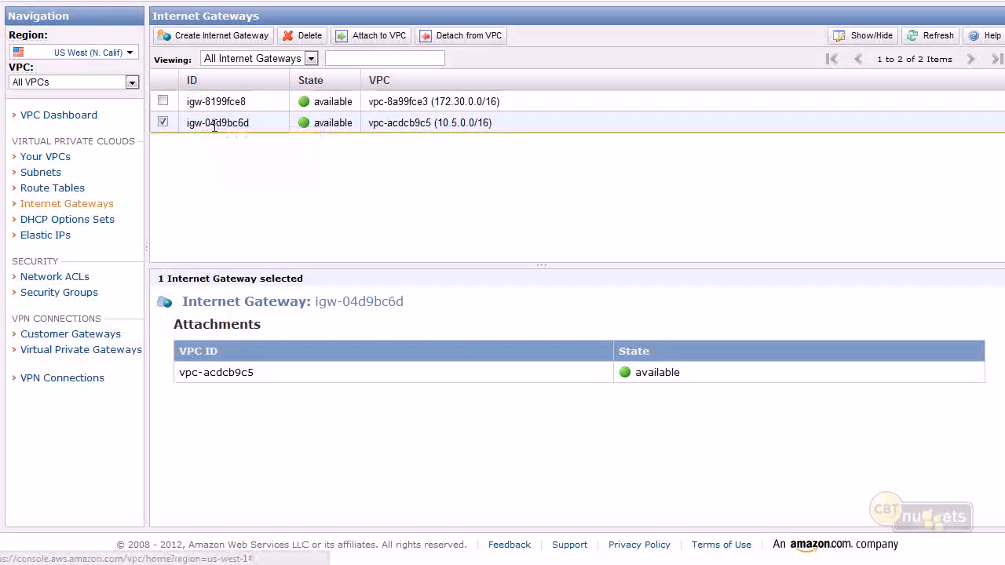
{"action": "left_click_drag", "start_coordinate": [251, 128], "coordinate": [201, 126]}
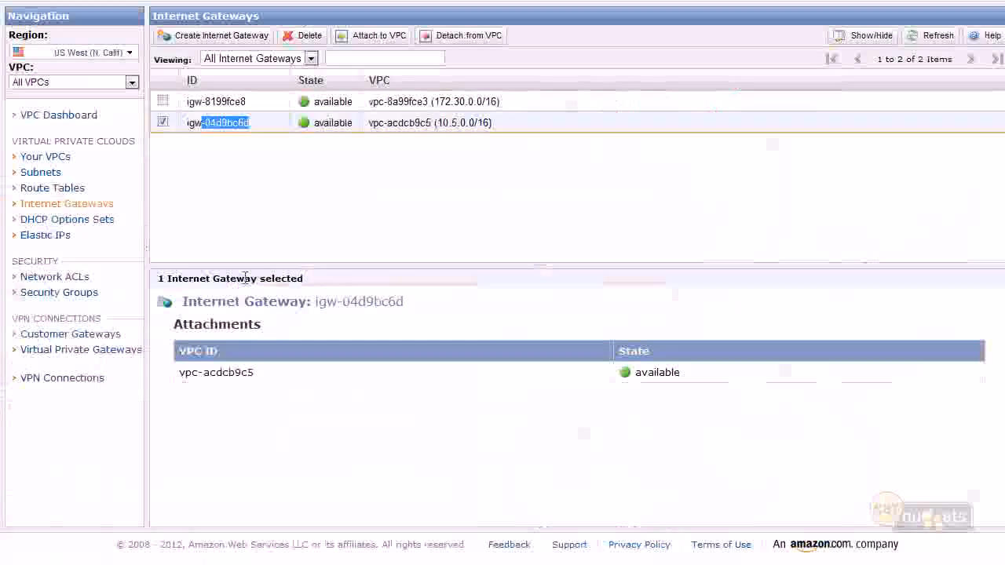
Search Google for "microsoft onenote" in a new browser tab and open the office.microsoft.com OneNote 2010 result.
{"action": "key", "text": "ctrl+t"}
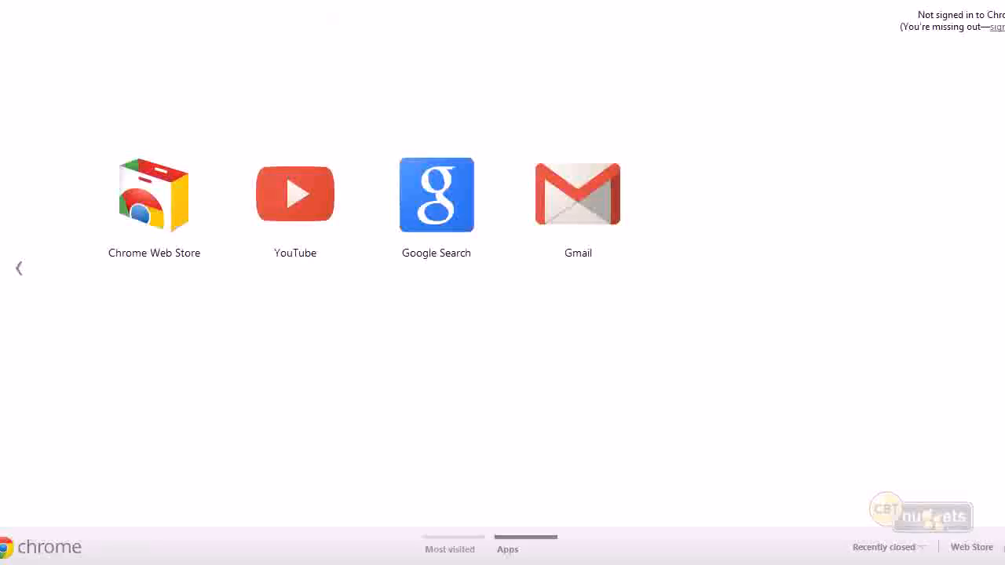
{"action": "type", "text": "goog"}
{"action": "key", "text": "Return"}
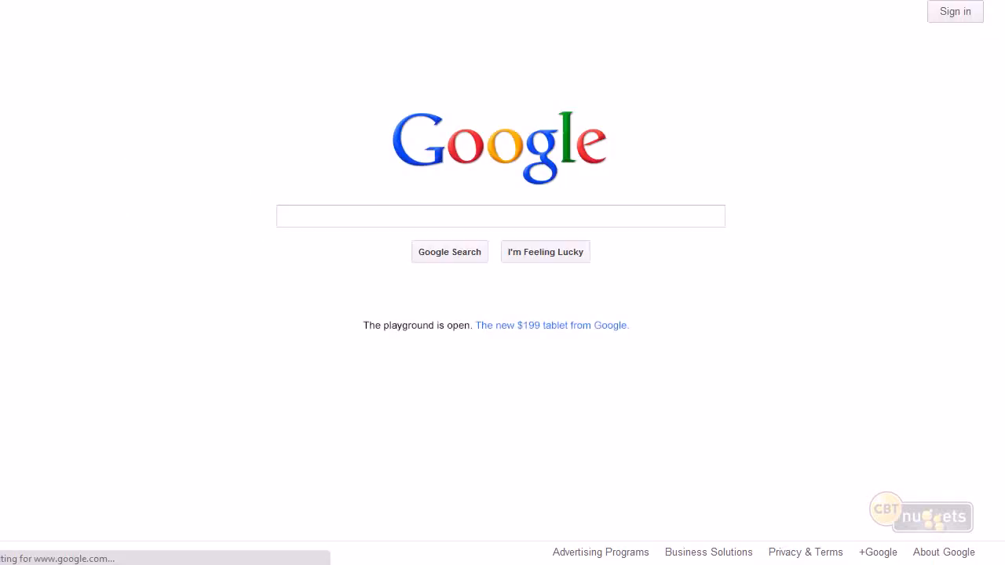
{"action": "type", "text": "m"}
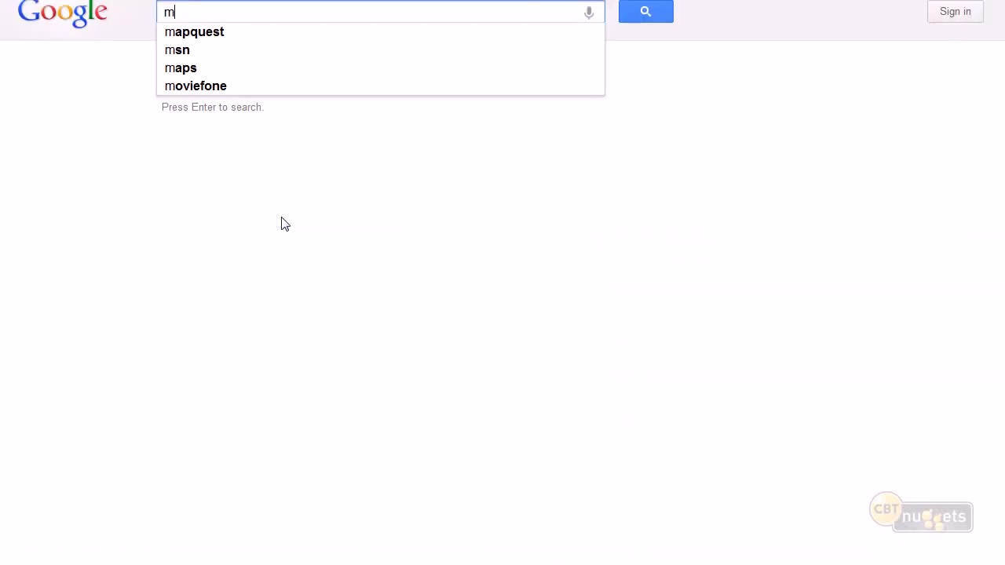
{"action": "type", "text": "icros"}
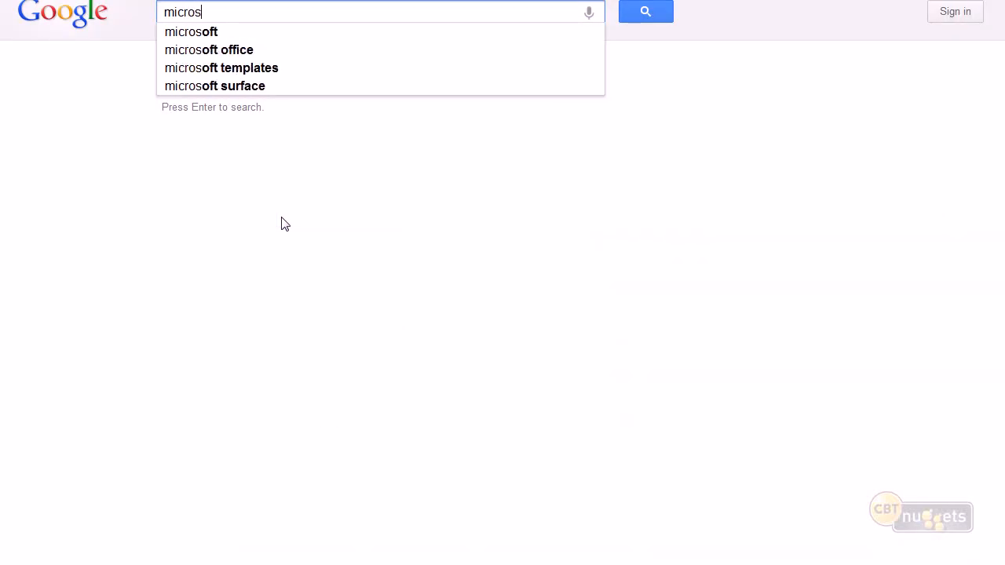
{"action": "type", "text": "oft onenot"}
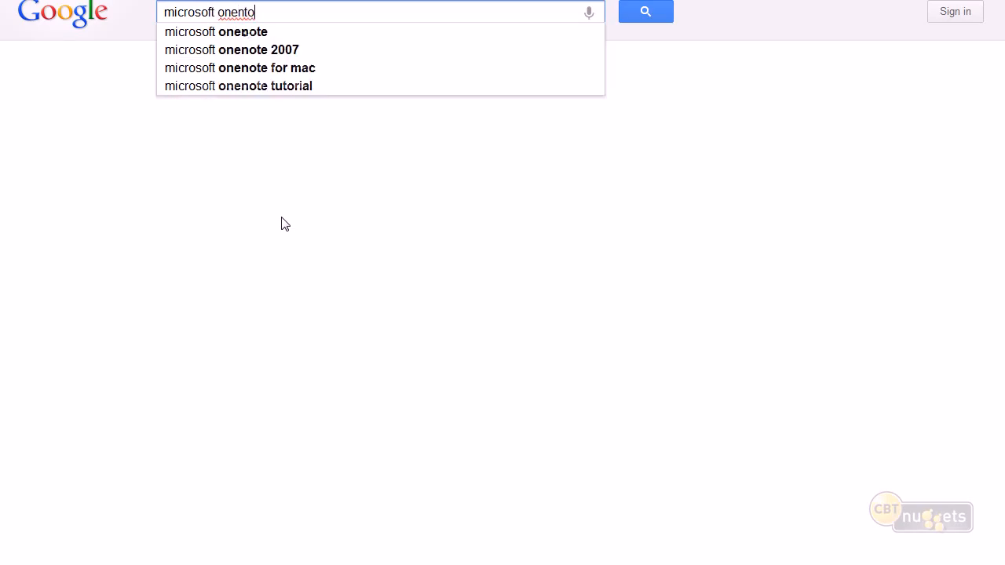
{"action": "type", "text": "e"}
{"action": "key", "text": "Return"}
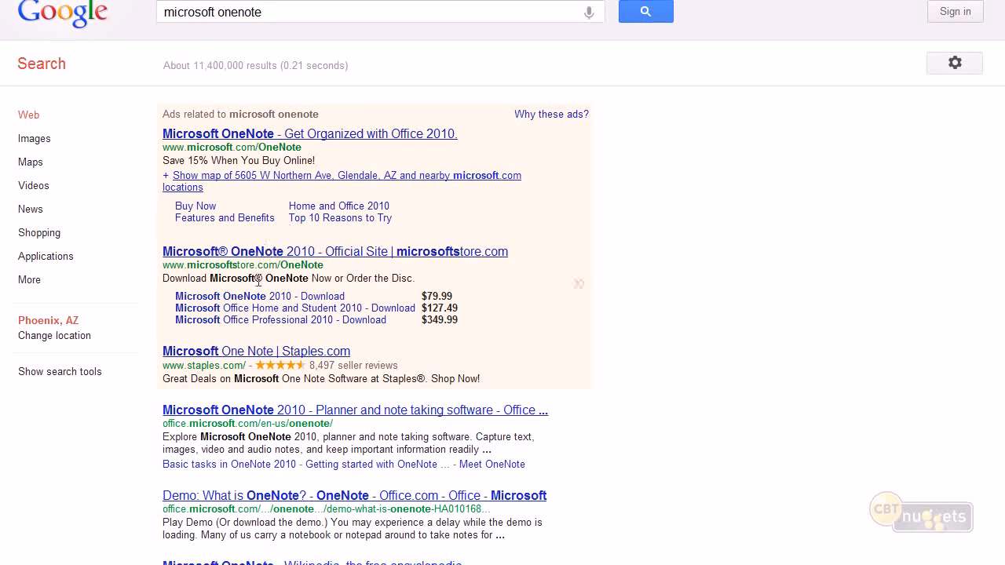
{"action": "left_click", "coordinate": [235, 412]}
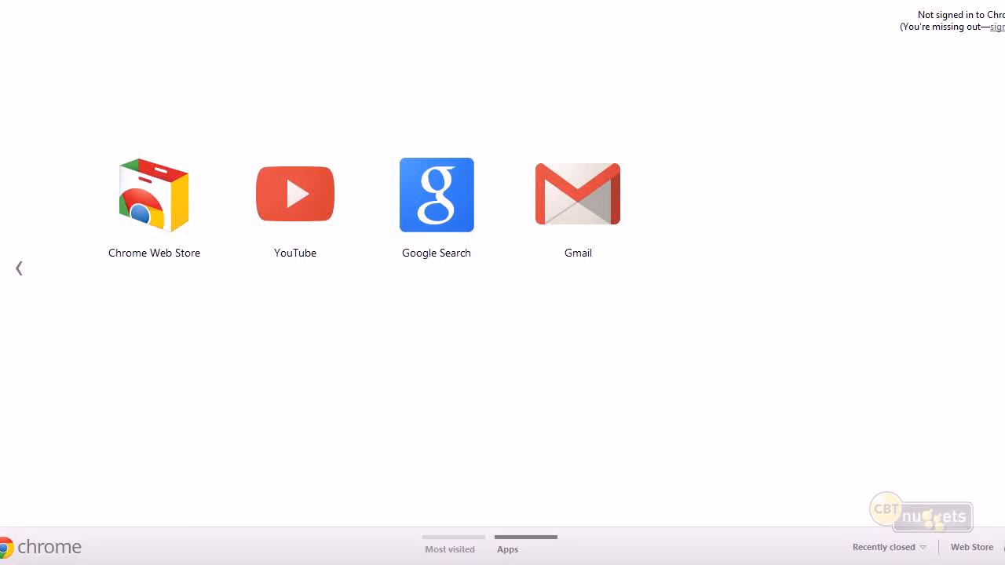
{"action": "type", "text": "everclear"}
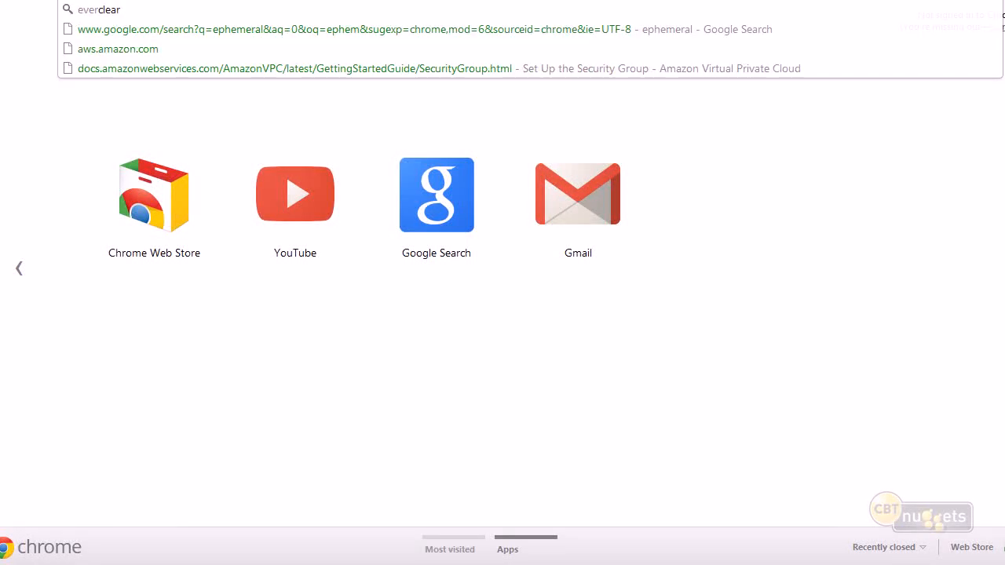
{"action": "type", "text": "note"}
{"action": "key", "text": "Return"}
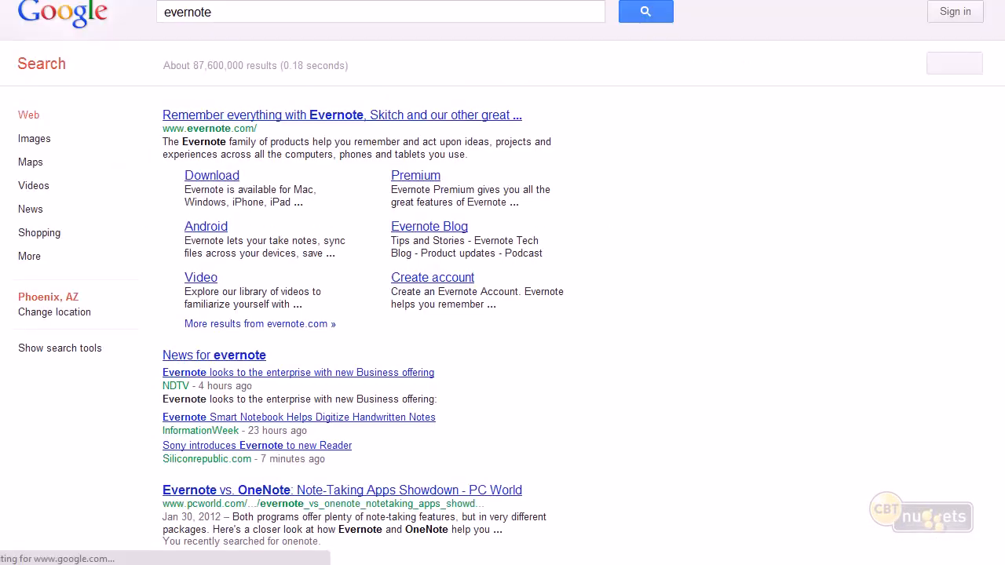
{"action": "left_click", "coordinate": [257, 119]}
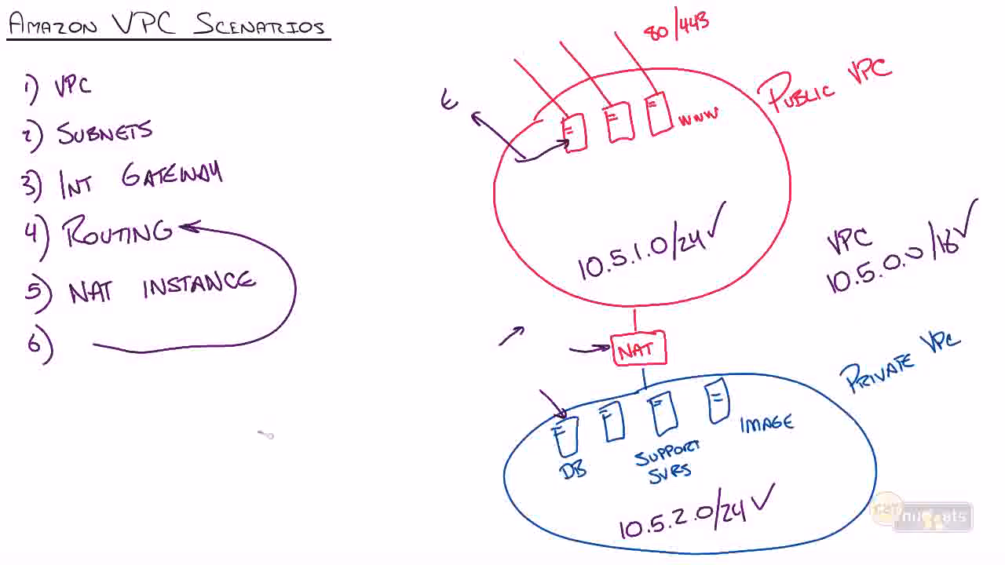
Handwrite the note "OneNote + HyperSnap" diagonally in the empty area between the whiteboard's list and the private VPC diagram.
{"action": "mouse_move", "coordinate": [245, 463]}
{"action": "left_mouse_down"}
{"action": "mouse_move", "coordinate": [250, 479]}
{"action": "mouse_move", "coordinate": [335, 412]}
{"action": "mouse_move", "coordinate": [350, 420]}
{"action": "left_mouse_up"}
{"action": "mouse_move", "coordinate": [365, 387]}
{"action": "left_mouse_down"}
{"action": "mouse_move", "coordinate": [380, 384]}
{"action": "mouse_move", "coordinate": [369, 400]}
{"action": "left_mouse_up"}
{"action": "mouse_move", "coordinate": [322, 460]}
{"action": "left_mouse_down"}
{"action": "mouse_move", "coordinate": [330, 481]}
{"action": "mouse_move", "coordinate": [431, 399]}
{"action": "mouse_move", "coordinate": [427, 387]}
{"action": "left_mouse_up"}
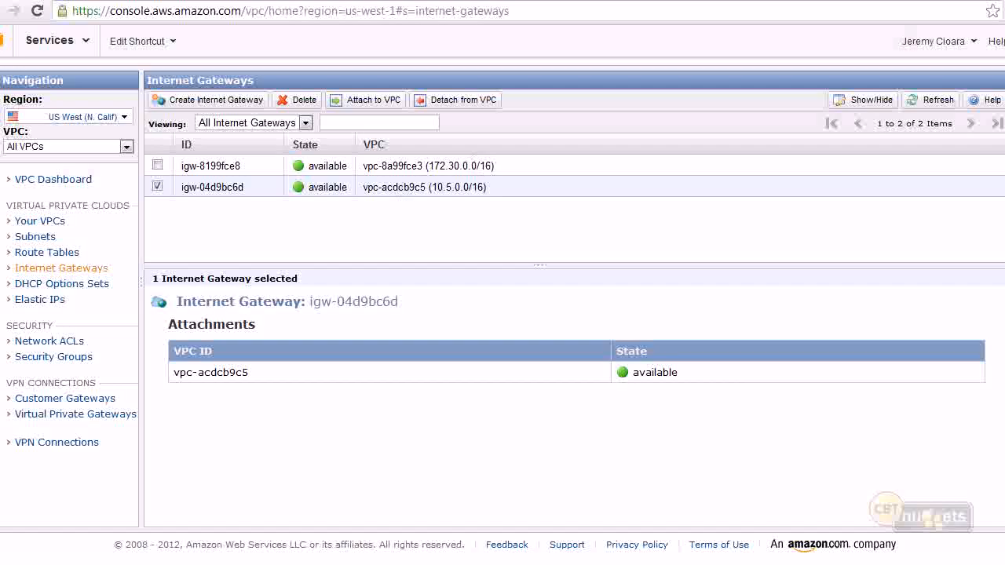
Show the browser full screen and mark the dictionary entry in the Google results for "ephemeral".
{"action": "key", "text": "F11"}
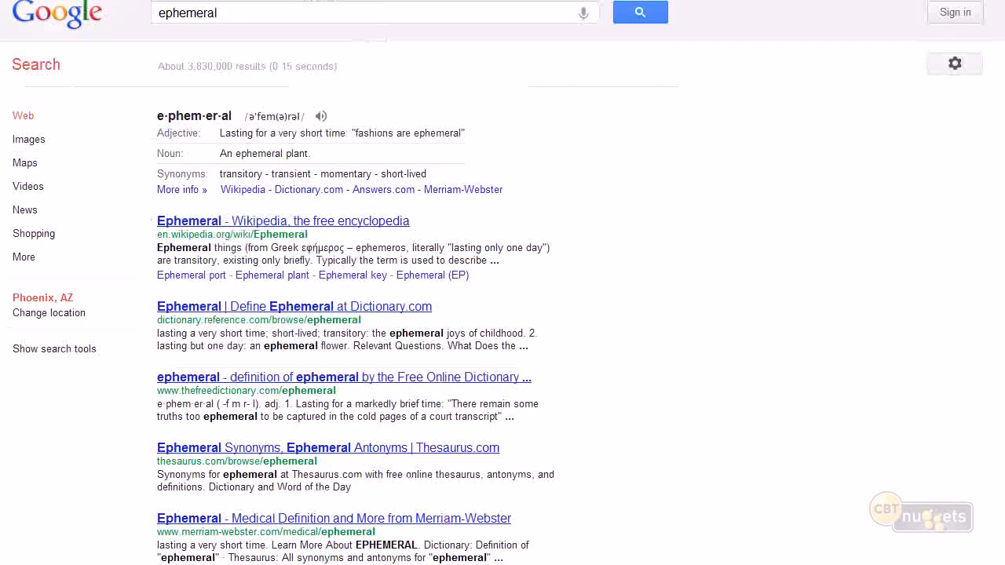
{"action": "left_click_drag", "start_coordinate": [161, 113], "coordinate": [234, 116]}
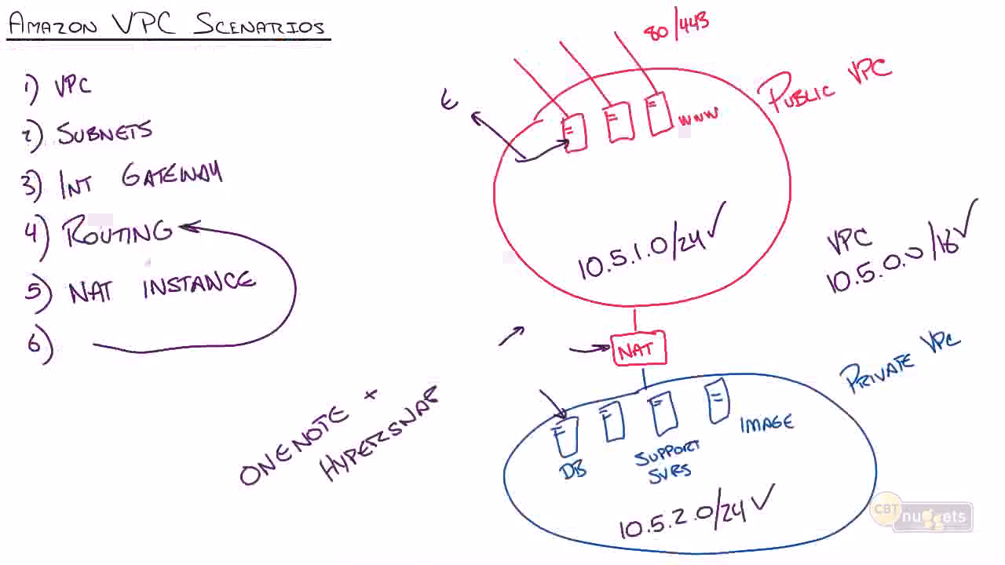
{"action": "left_click_drag", "start_coordinate": [588, 424], "coordinate": [371, 174]}
{"action": "left_click_drag", "start_coordinate": [518, 209], "coordinate": [390, 122]}
{"action": "mouse_move", "coordinate": [286, 127]}
{"action": "left_mouse_down"}
{"action": "mouse_move", "coordinate": [396, 155]}
{"action": "mouse_move", "coordinate": [294, 138]}
{"action": "left_mouse_up"}
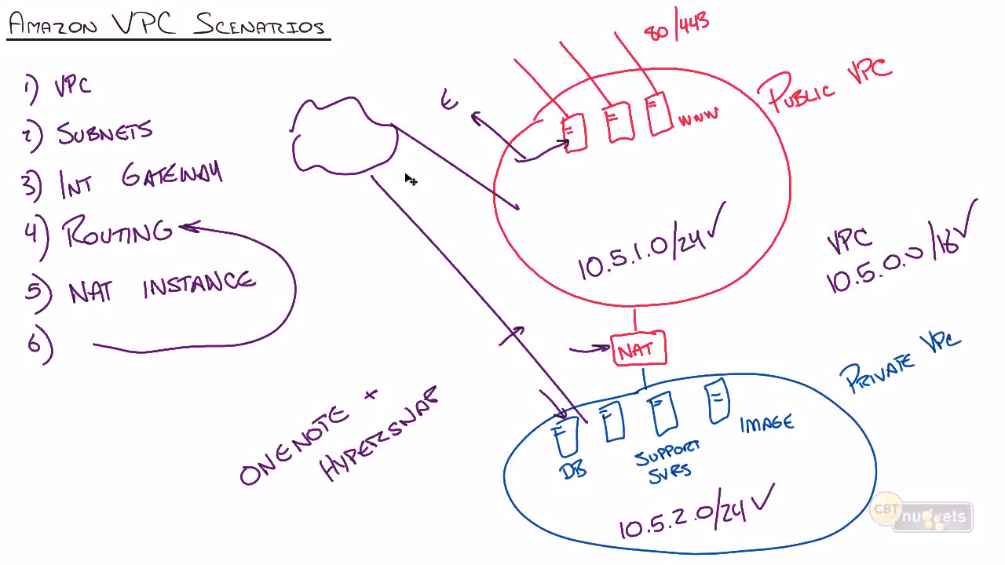
{"action": "key", "text": "ctrl+z"}
{"action": "key", "text": "ctrl+z"}
{"action": "key", "text": "ctrl+z"}
{"action": "key", "text": "ctrl+z"}
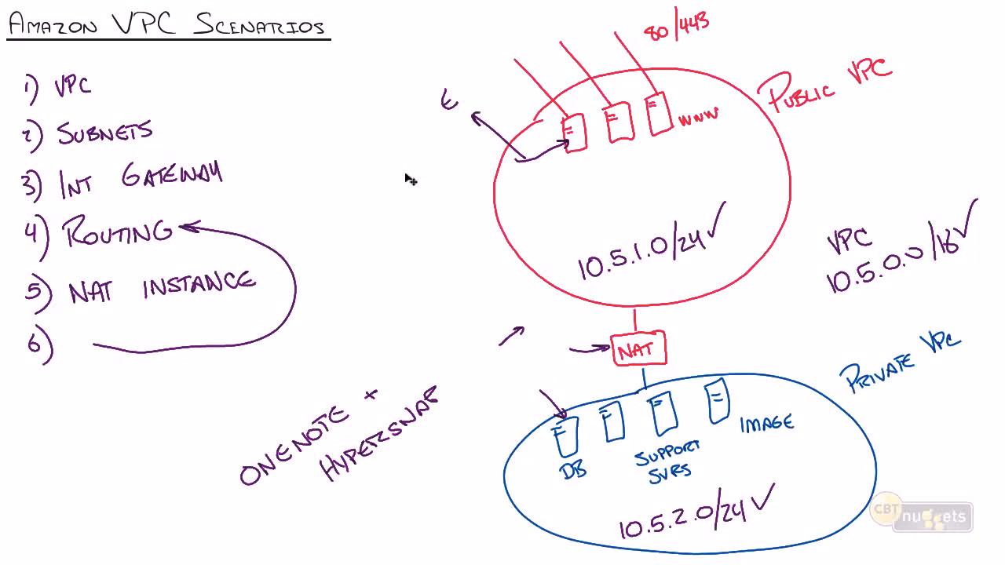
Add pen marks beside the Int Gateway and Routing items in the whiteboard's list of VPC setup steps.
{"action": "mouse_move", "coordinate": [419, 390]}
{"action": "left_mouse_down"}
{"action": "mouse_move", "coordinate": [420, 409]}
{"action": "mouse_move", "coordinate": [421, 399]}
{"action": "left_mouse_up"}
{"action": "mouse_move", "coordinate": [226, 166]}
{"action": "left_mouse_down"}
{"action": "mouse_move", "coordinate": [236, 175]}
{"action": "mouse_move", "coordinate": [252, 148]}
{"action": "left_mouse_up"}
{"action": "left_click_drag", "start_coordinate": [193, 213], "coordinate": [215, 202]}
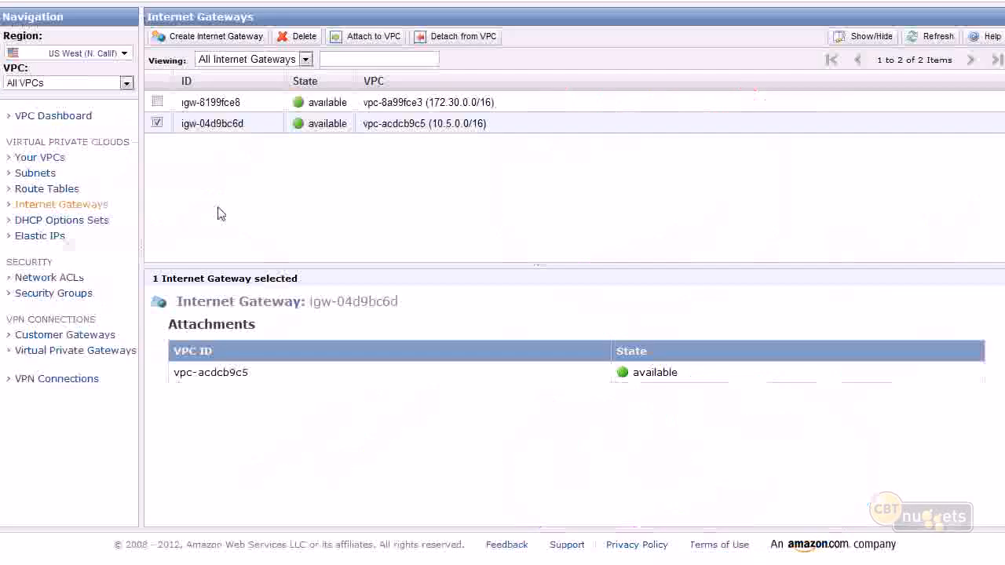
Review the routes of route table rtb-aedcb9c7, marking the table, its 10.5.0.0/16 destination and its local target.
{"action": "left_click", "coordinate": [49, 191]}
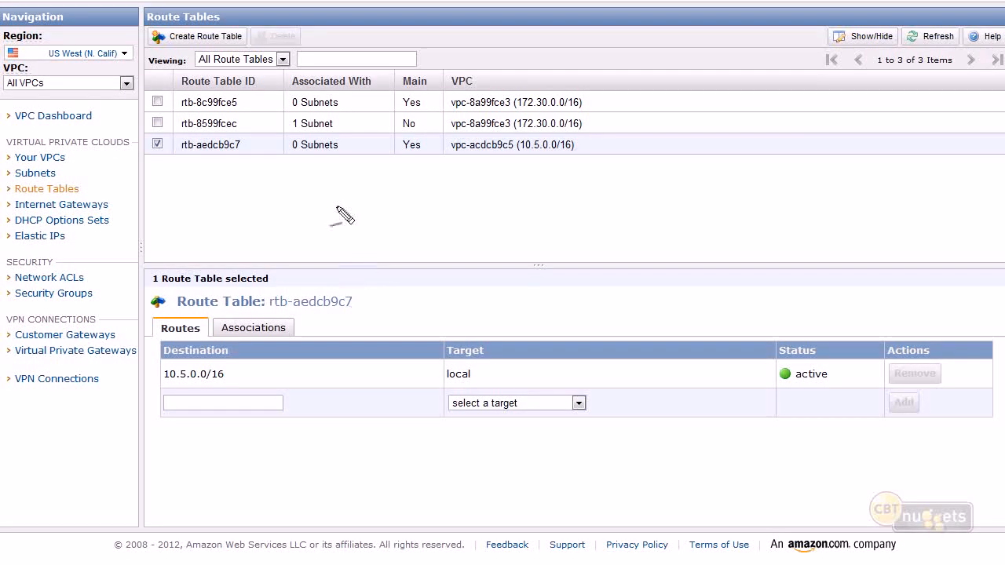
{"action": "mouse_move", "coordinate": [152, 130]}
{"action": "left_mouse_down"}
{"action": "mouse_move", "coordinate": [243, 123]}
{"action": "mouse_move", "coordinate": [163, 142]}
{"action": "left_mouse_up"}
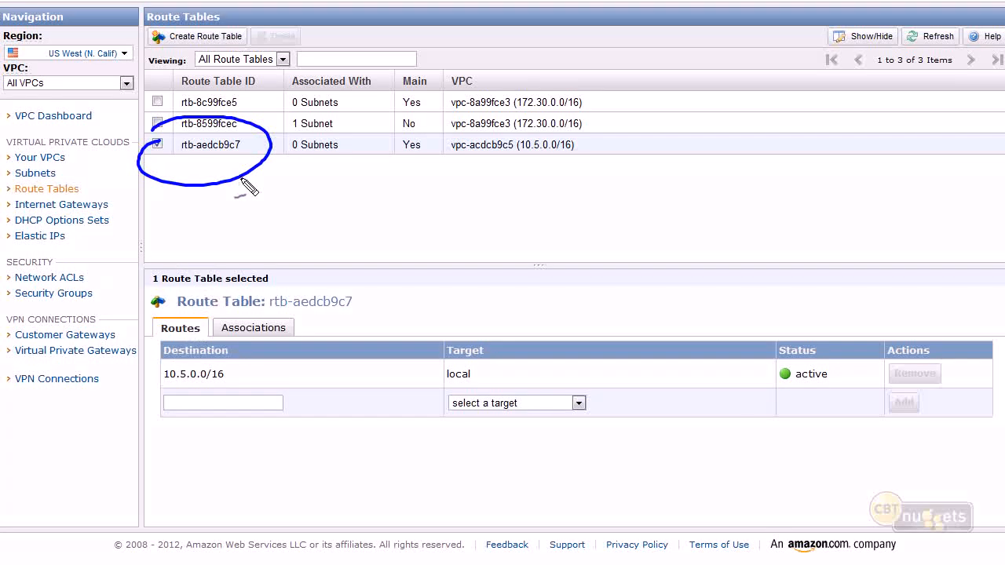
{"action": "mouse_move", "coordinate": [240, 177]}
{"action": "left_mouse_down"}
{"action": "mouse_move", "coordinate": [275, 188]}
{"action": "mouse_move", "coordinate": [366, 253]}
{"action": "mouse_move", "coordinate": [265, 371]}
{"action": "mouse_move", "coordinate": [232, 368]}
{"action": "left_mouse_up"}
{"action": "mouse_move", "coordinate": [149, 364]}
{"action": "left_mouse_down"}
{"action": "mouse_move", "coordinate": [218, 361]}
{"action": "mouse_move", "coordinate": [153, 376]}
{"action": "mouse_move", "coordinate": [172, 400]}
{"action": "left_mouse_up"}
{"action": "mouse_move", "coordinate": [253, 375]}
{"action": "left_mouse_down"}
{"action": "mouse_move", "coordinate": [411, 372]}
{"action": "mouse_move", "coordinate": [454, 324]}
{"action": "mouse_move", "coordinate": [443, 348]}
{"action": "left_mouse_up"}
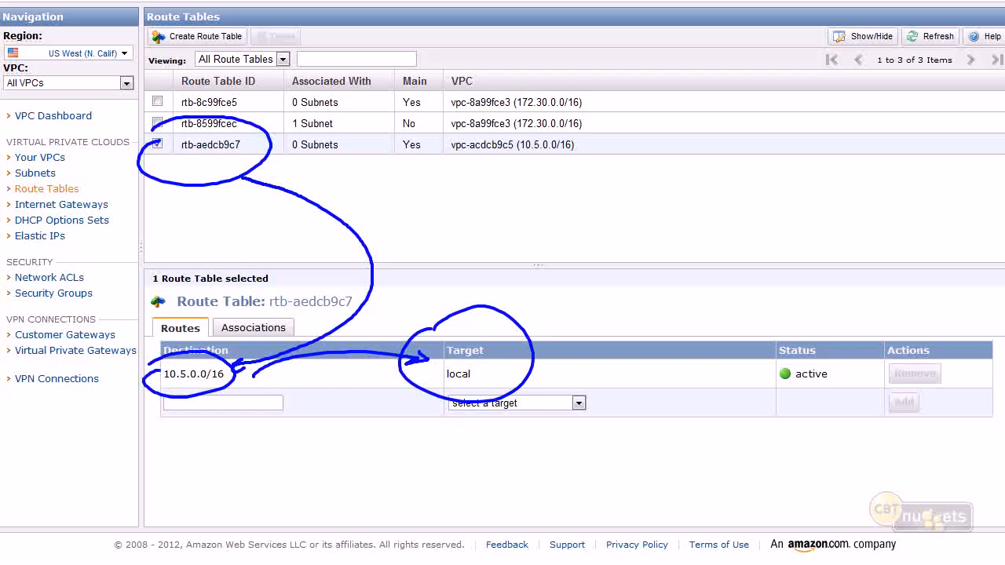
Examine the subnet associations of route table rtb-aedcb9c7, marking the unassociated subnets, the main-table note and the table's Main value.
{"action": "left_click", "coordinate": [252, 328]}
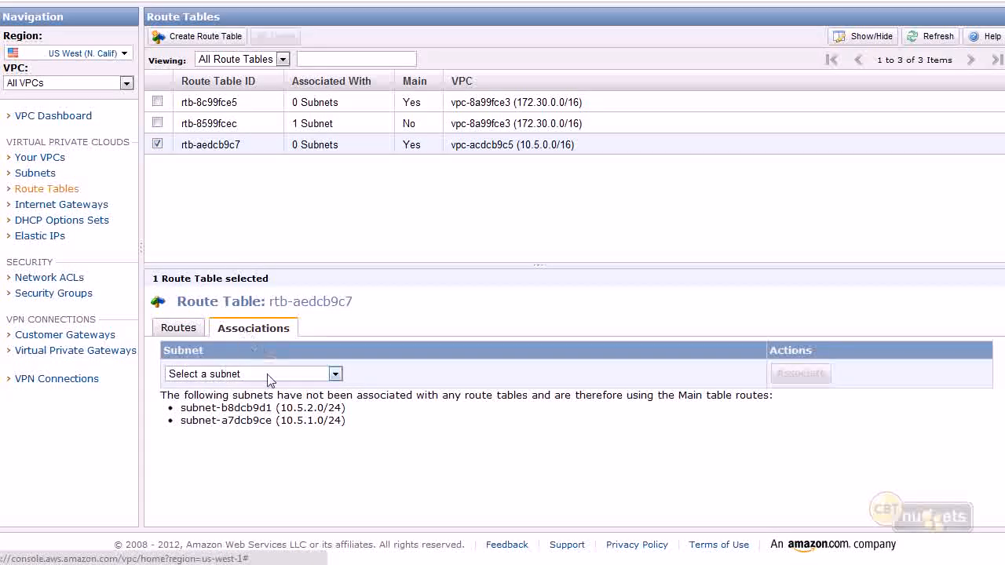
{"action": "mouse_move", "coordinate": [194, 385]}
{"action": "left_mouse_down"}
{"action": "mouse_move", "coordinate": [381, 455]}
{"action": "mouse_move", "coordinate": [208, 371]}
{"action": "left_mouse_up"}
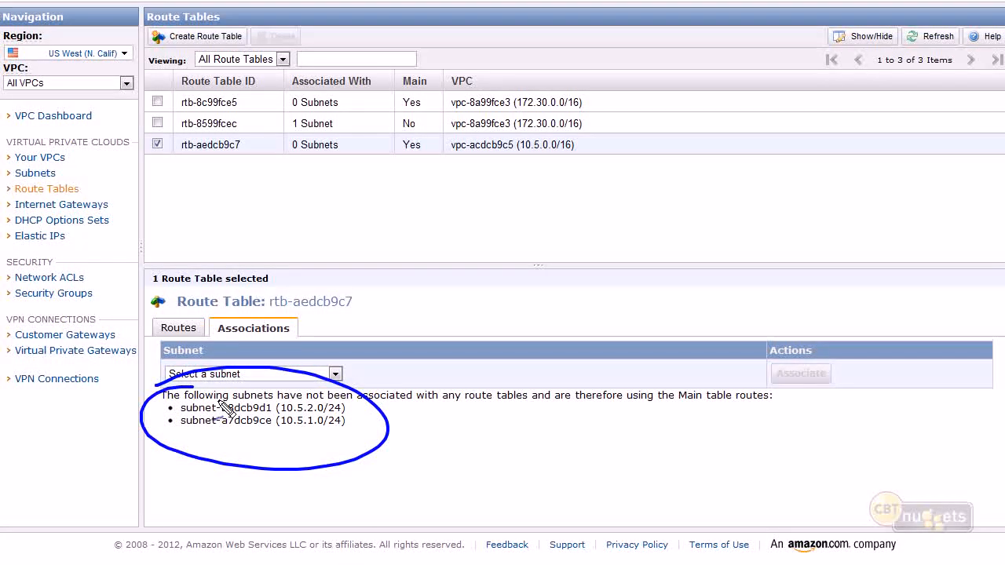
{"action": "mouse_move", "coordinate": [396, 436]}
{"action": "left_mouse_down"}
{"action": "mouse_move", "coordinate": [485, 424]}
{"action": "mouse_move", "coordinate": [498, 400]}
{"action": "mouse_move", "coordinate": [691, 427]}
{"action": "mouse_move", "coordinate": [698, 409]}
{"action": "left_mouse_up"}
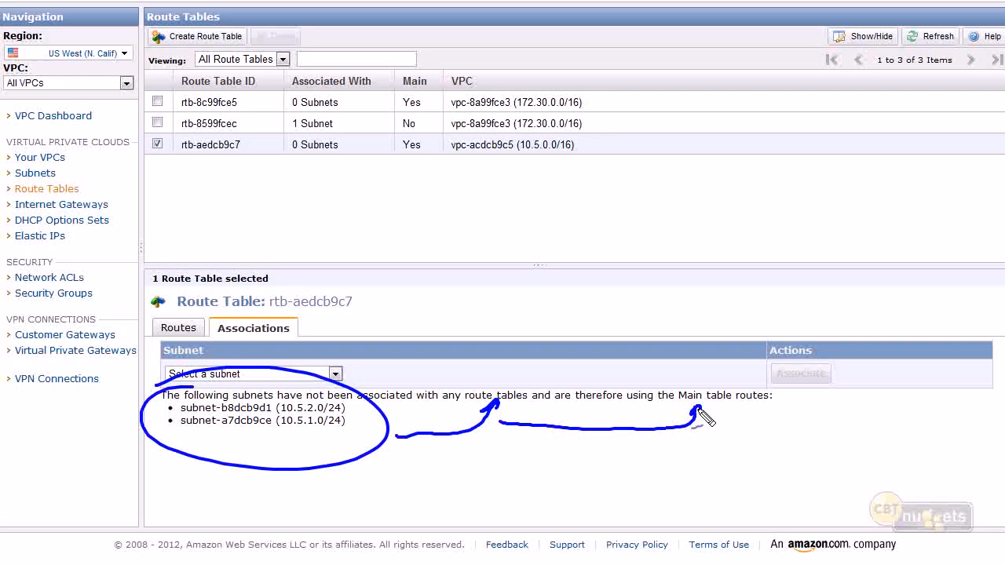
{"action": "left_click_drag", "start_coordinate": [402, 139], "coordinate": [416, 169]}
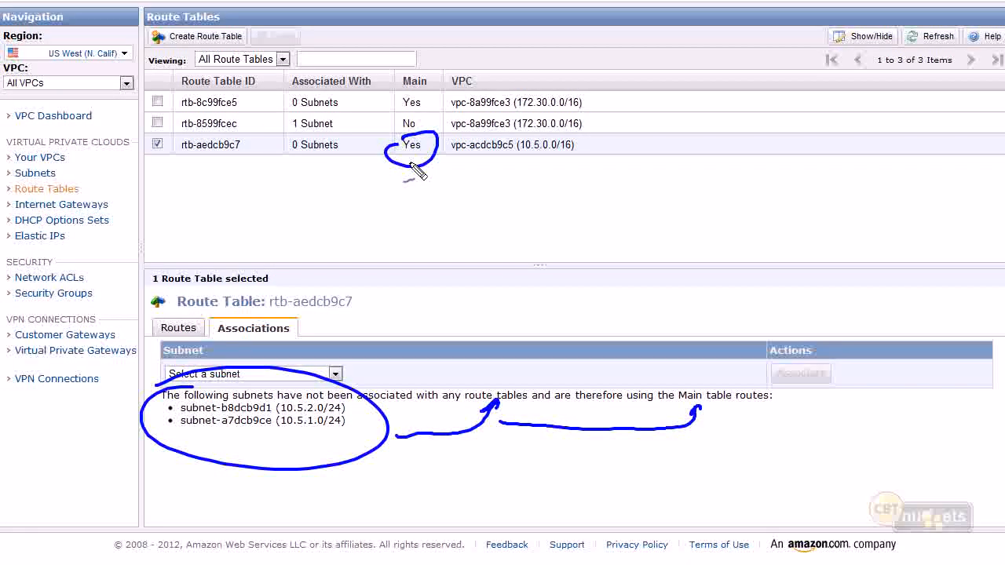
Point out the unassociated subnets and review the table's routes, marking the 10.5.0.0/16 destination and the VPC's matching address range.
{"action": "left_click_drag", "start_coordinate": [346, 477], "coordinate": [323, 439]}
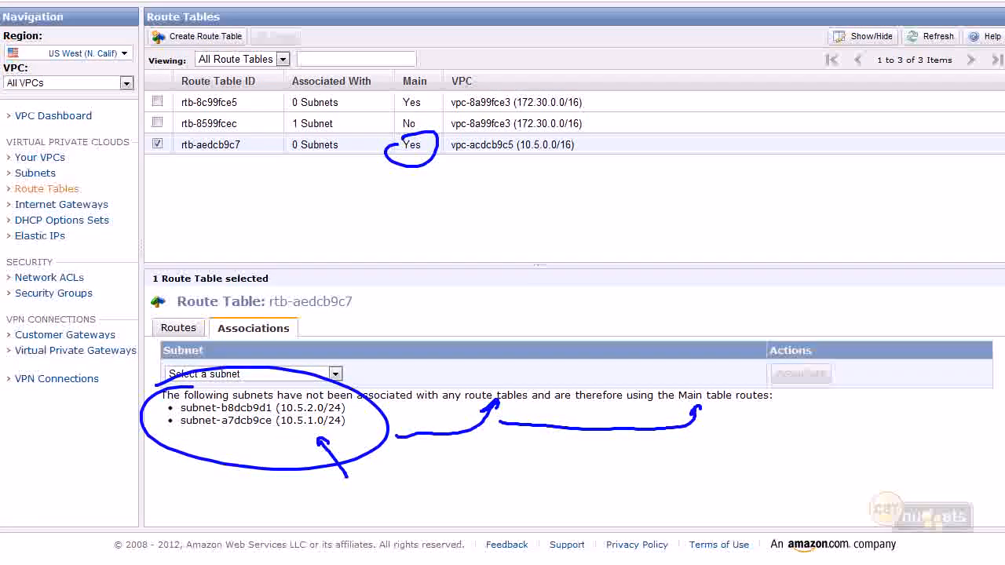
{"action": "left_click", "coordinate": [540, 562]}
{"action": "left_click", "coordinate": [194, 329]}
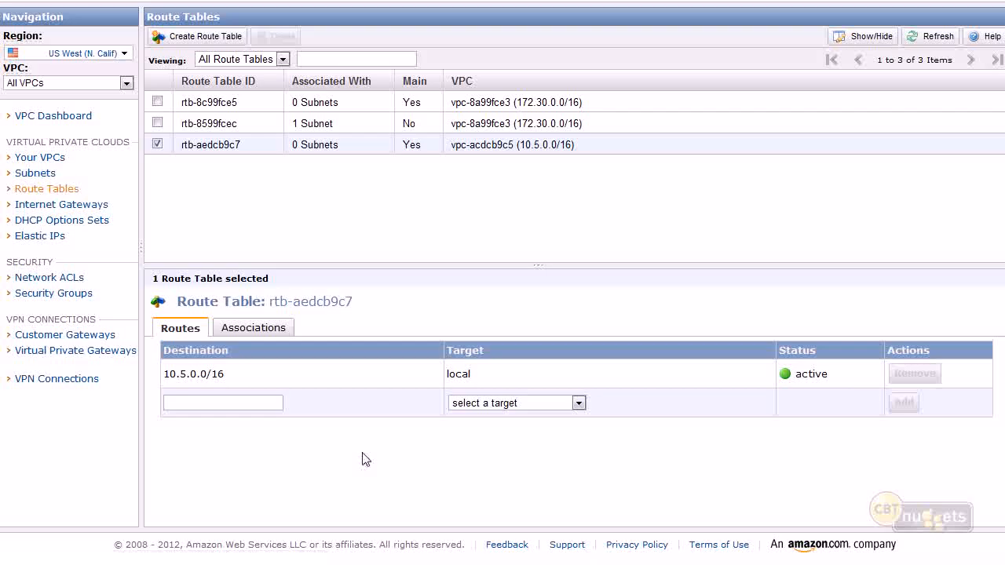
{"action": "mouse_move", "coordinate": [161, 366]}
{"action": "left_mouse_down"}
{"action": "mouse_move", "coordinate": [259, 357]}
{"action": "mouse_move", "coordinate": [194, 363]}
{"action": "left_mouse_up"}
{"action": "mouse_move", "coordinate": [540, 187]}
{"action": "left_mouse_down"}
{"action": "mouse_move", "coordinate": [539, 155]}
{"action": "mouse_move", "coordinate": [544, 180]}
{"action": "left_mouse_up"}
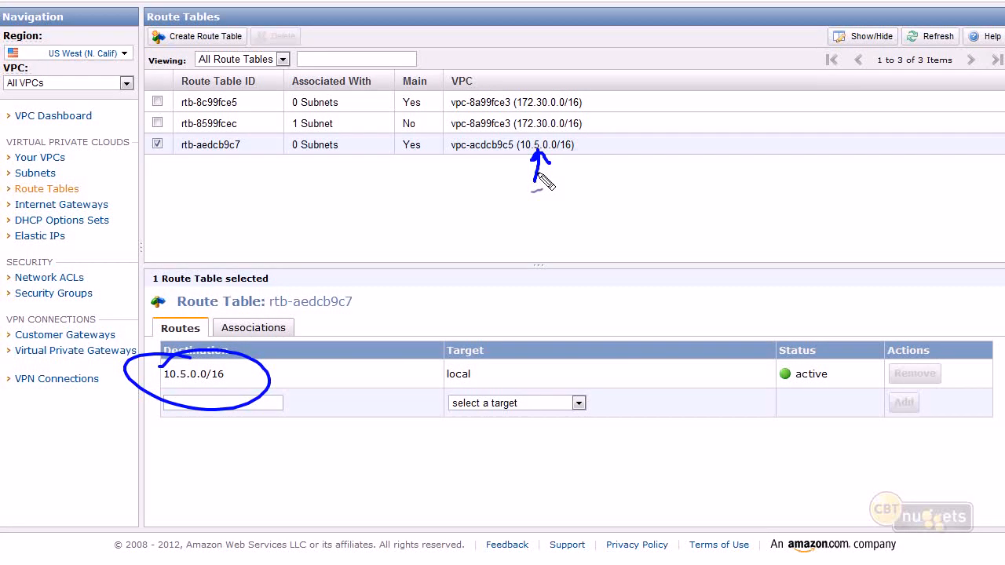
Sketch two servers linked by arrows and a cloud over the console, point an arrow at the blank destination field, and clear the drawings.
{"action": "mouse_move", "coordinate": [655, 182]}
{"action": "left_mouse_down"}
{"action": "mouse_move", "coordinate": [657, 240]}
{"action": "mouse_move", "coordinate": [677, 182]}
{"action": "mouse_move", "coordinate": [667, 200]}
{"action": "mouse_move", "coordinate": [785, 202]}
{"action": "mouse_move", "coordinate": [815, 229]}
{"action": "mouse_move", "coordinate": [805, 171]}
{"action": "mouse_move", "coordinate": [822, 187]}
{"action": "left_mouse_up"}
{"action": "left_click_drag", "start_coordinate": [693, 161], "coordinate": [795, 185]}
{"action": "mouse_move", "coordinate": [699, 158]}
{"action": "left_mouse_down"}
{"action": "mouse_move", "coordinate": [718, 168]}
{"action": "mouse_move", "coordinate": [701, 181]}
{"action": "left_mouse_up"}
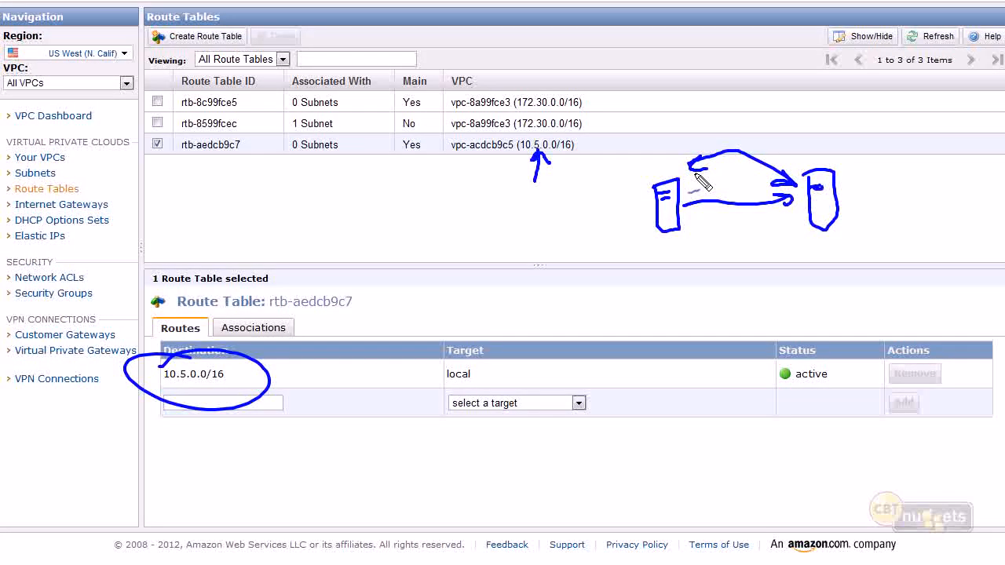
{"action": "left_click_drag", "start_coordinate": [820, 168], "coordinate": [781, 94]}
{"action": "mouse_move", "coordinate": [694, 47]}
{"action": "left_mouse_down"}
{"action": "mouse_move", "coordinate": [722, 108]}
{"action": "mouse_move", "coordinate": [707, 63]}
{"action": "left_mouse_up"}
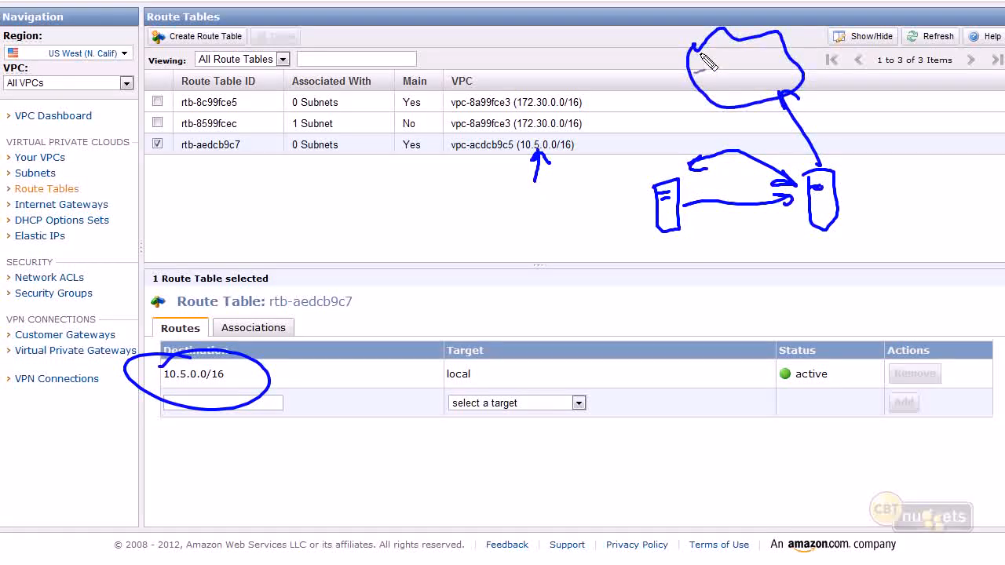
{"action": "left_click_drag", "start_coordinate": [292, 458], "coordinate": [263, 416]}
{"action": "left_click_drag", "start_coordinate": [259, 430], "coordinate": [289, 430]}
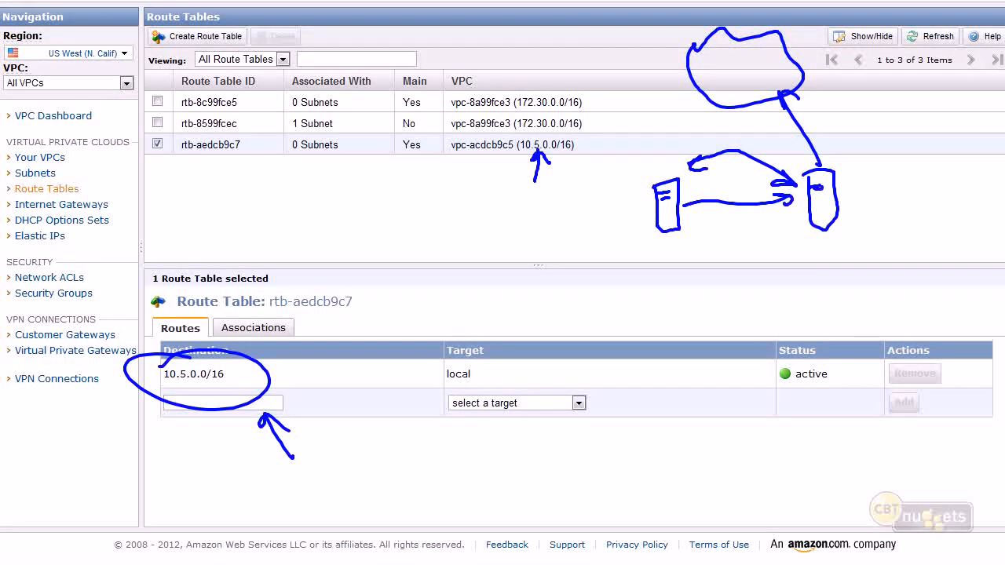
{"action": "key", "text": "Escape"}
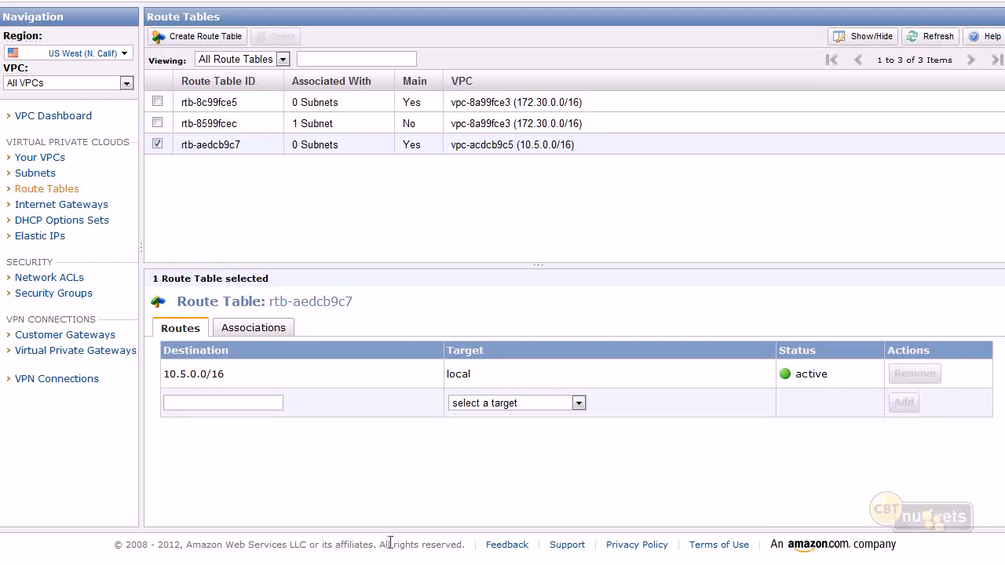
Enter 0.0.0.0/0 as the destination of a new route in route table rtb-aedcb9c7.
{"action": "left_click", "coordinate": [271, 405]}
{"action": "left_click_drag", "start_coordinate": [158, 224], "coordinate": [118, 211]}
{"action": "key", "text": "Escape"}
{"action": "left_click_drag", "start_coordinate": [236, 352], "coordinate": [165, 357]}
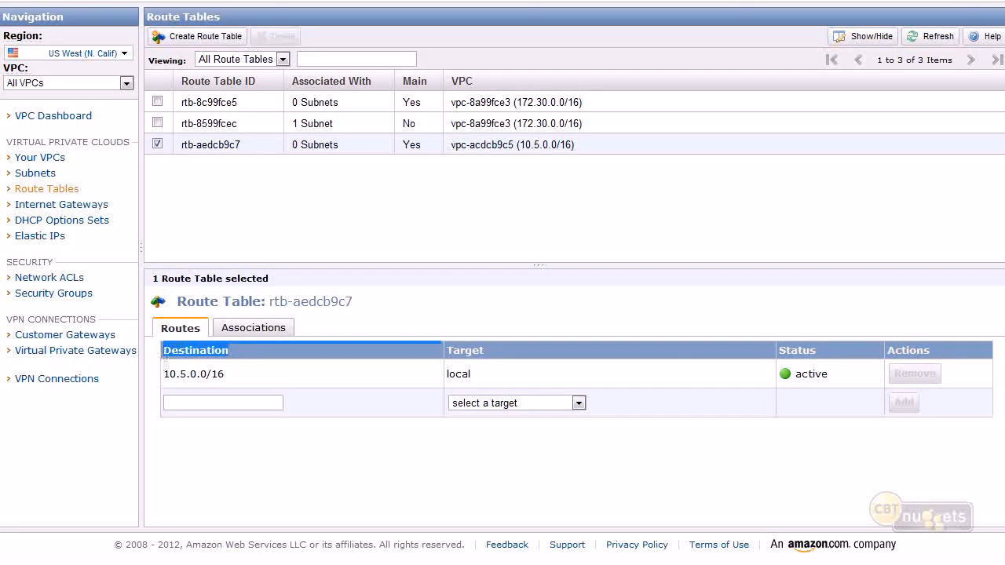
{"action": "left_click", "coordinate": [166, 402]}
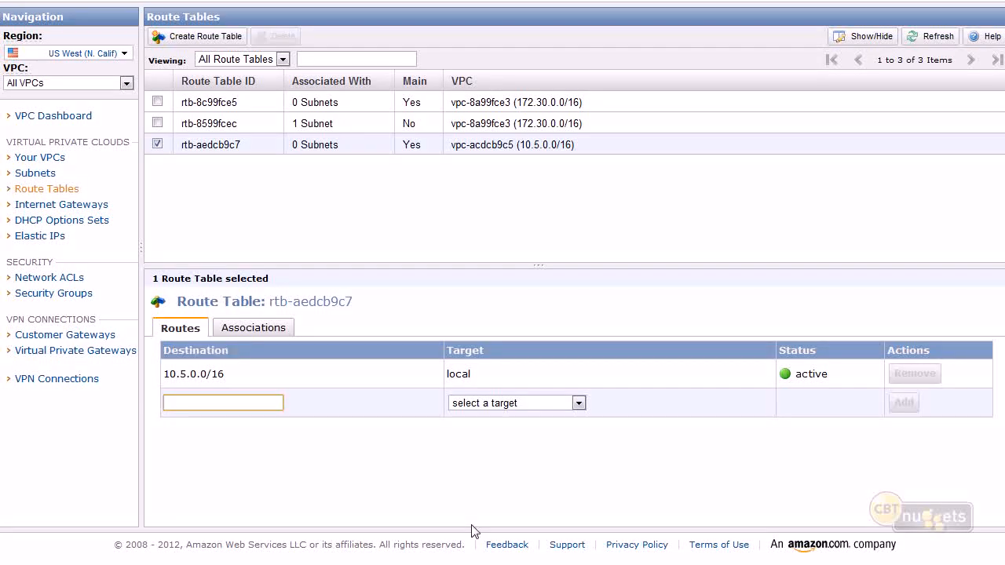
{"action": "type", "text": "0.0.0.0/"}
Examine the existing 10.5.0.0/16 route destination, highlighting its 10.5 network part, its zero octets and its /16 prefix length.
{"action": "triple_click", "coordinate": [217, 374]}
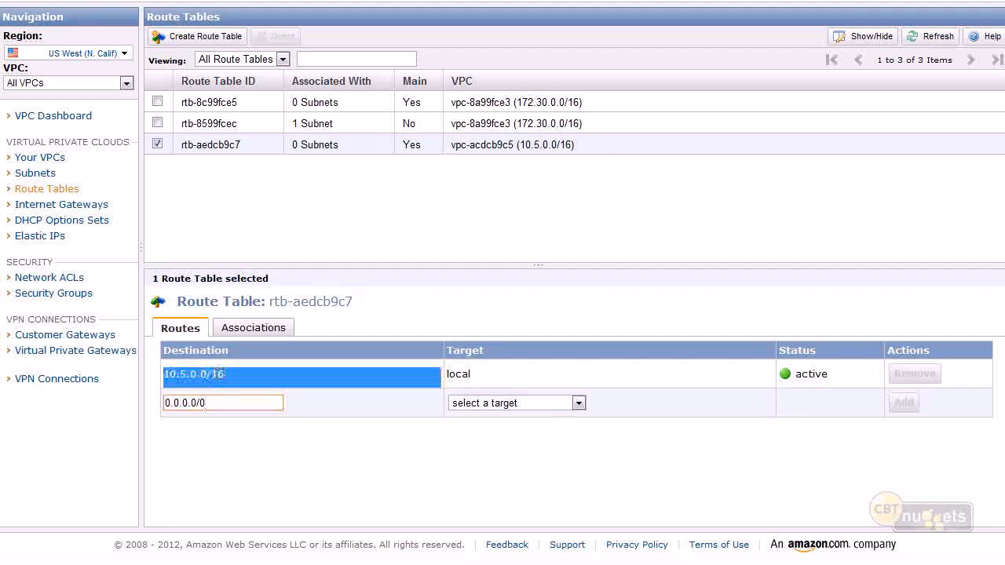
{"action": "left_click", "coordinate": [170, 380]}
{"action": "left_click_drag", "start_coordinate": [173, 377], "coordinate": [185, 378]}
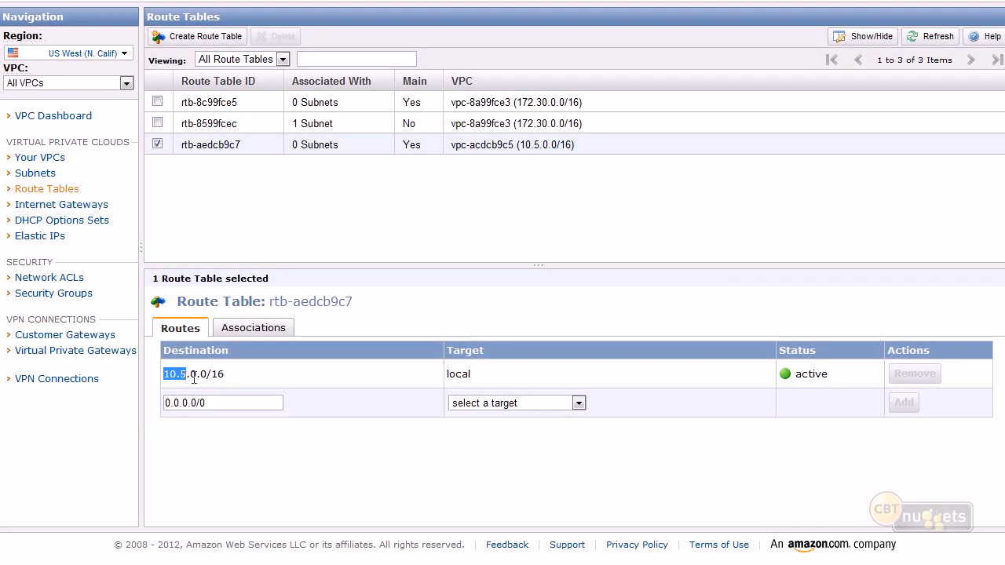
{"action": "left_click_drag", "start_coordinate": [198, 378], "coordinate": [193, 370]}
{"action": "left_click_drag", "start_coordinate": [235, 374], "coordinate": [205, 374]}
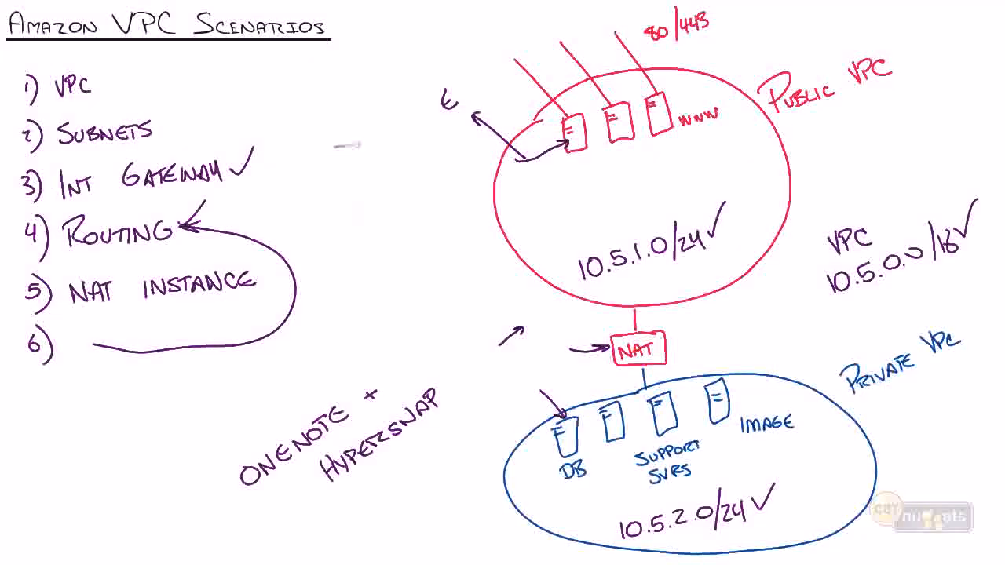
Write 10.5.0.0/16 on the whiteboard with 8+8+8+8 and arrows above its octets, and add the note "IPv4 » 32 bit".
{"action": "mouse_move", "coordinate": [320, 178]}
{"action": "left_mouse_down"}
{"action": "mouse_move", "coordinate": [372, 141]}
{"action": "mouse_move", "coordinate": [392, 142]}
{"action": "mouse_move", "coordinate": [404, 167]}
{"action": "mouse_move", "coordinate": [432, 138]}
{"action": "mouse_move", "coordinate": [422, 140]}
{"action": "left_mouse_up"}
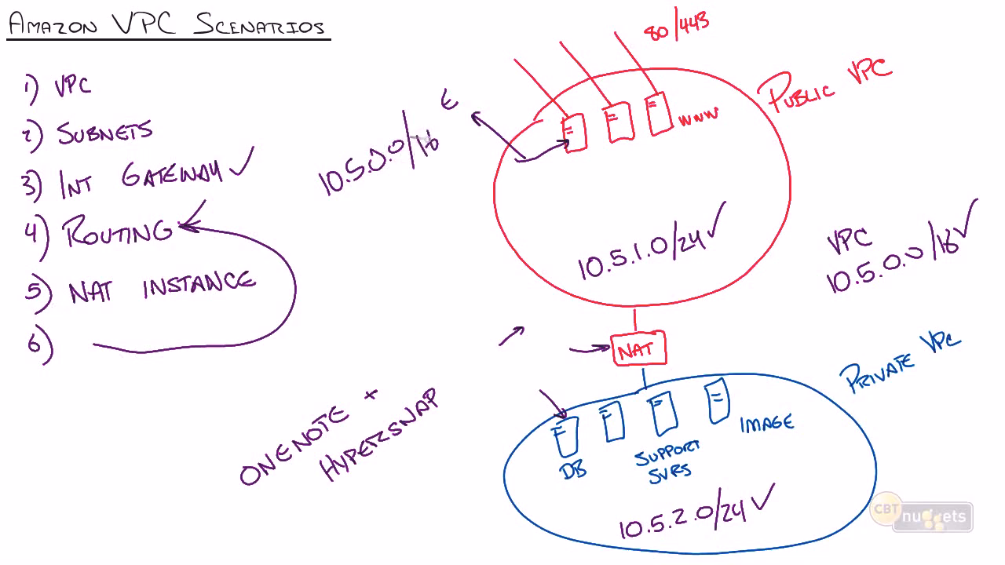
{"action": "mouse_move", "coordinate": [305, 116]}
{"action": "left_mouse_down"}
{"action": "mouse_move", "coordinate": [320, 157]}
{"action": "mouse_move", "coordinate": [326, 146]}
{"action": "left_mouse_up"}
{"action": "left_click_drag", "start_coordinate": [326, 96], "coordinate": [345, 133]}
{"action": "mouse_move", "coordinate": [275, 91]}
{"action": "left_mouse_down"}
{"action": "mouse_move", "coordinate": [308, 69]}
{"action": "mouse_move", "coordinate": [370, 73]}
{"action": "mouse_move", "coordinate": [365, 132]}
{"action": "mouse_move", "coordinate": [348, 69]}
{"action": "mouse_move", "coordinate": [390, 114]}
{"action": "mouse_move", "coordinate": [384, 55]}
{"action": "mouse_move", "coordinate": [447, 43]}
{"action": "mouse_move", "coordinate": [447, 30]}
{"action": "mouse_move", "coordinate": [477, 22]}
{"action": "mouse_move", "coordinate": [486, 44]}
{"action": "mouse_move", "coordinate": [578, 16]}
{"action": "left_mouse_up"}
{"action": "left_click_drag", "start_coordinate": [300, 77], "coordinate": [299, 89]}
{"action": "left_click_drag", "start_coordinate": [292, 83], "coordinate": [308, 82]}
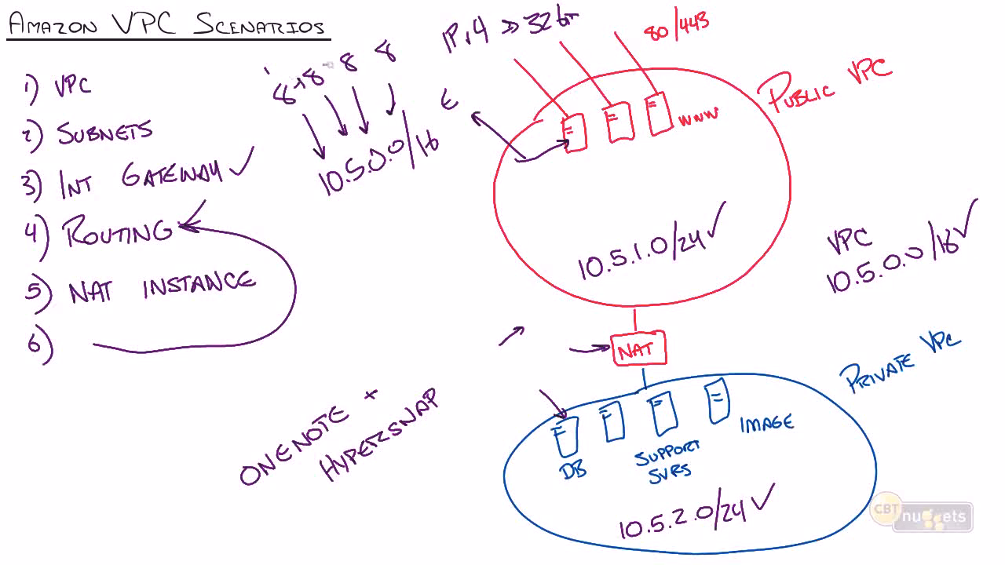
{"action": "left_click_drag", "start_coordinate": [366, 52], "coordinate": [364, 68]}
{"action": "left_click_drag", "start_coordinate": [357, 60], "coordinate": [376, 59]}
Underline 32 bit, the 16 prefix and the zero octets on the whiteboard, and circle the 10 and 5 octets.
{"action": "left_click_drag", "start_coordinate": [524, 37], "coordinate": [568, 33]}
{"action": "mouse_move", "coordinate": [403, 111]}
{"action": "left_mouse_down"}
{"action": "mouse_move", "coordinate": [414, 166]}
{"action": "mouse_move", "coordinate": [454, 152]}
{"action": "left_mouse_up"}
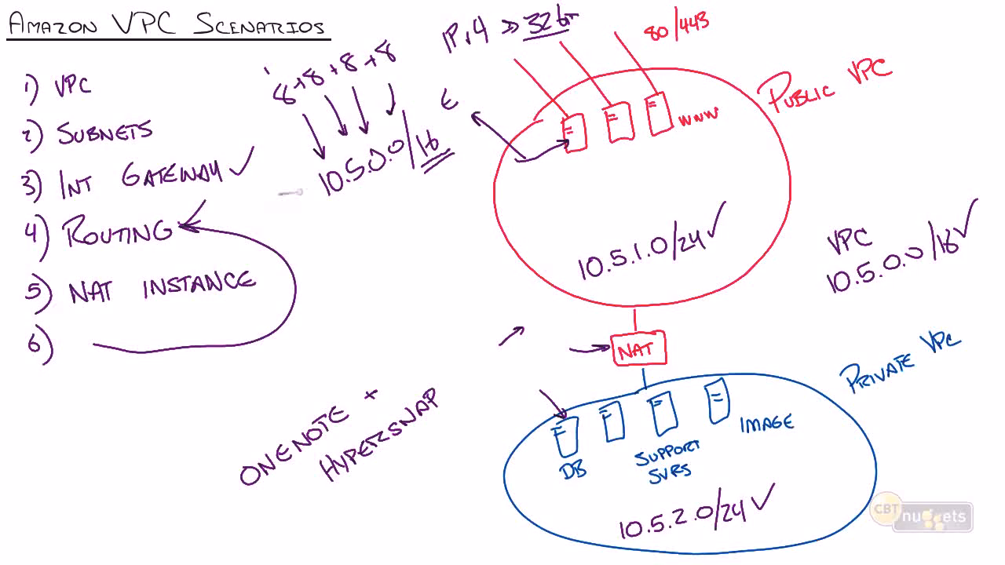
{"action": "mouse_move", "coordinate": [326, 167]}
{"action": "left_mouse_down"}
{"action": "mouse_move", "coordinate": [312, 198]}
{"action": "mouse_move", "coordinate": [333, 168]}
{"action": "mouse_move", "coordinate": [366, 186]}
{"action": "mouse_move", "coordinate": [339, 157]}
{"action": "mouse_move", "coordinate": [388, 172]}
{"action": "left_mouse_up"}
{"action": "left_click_drag", "start_coordinate": [401, 161], "coordinate": [409, 155]}
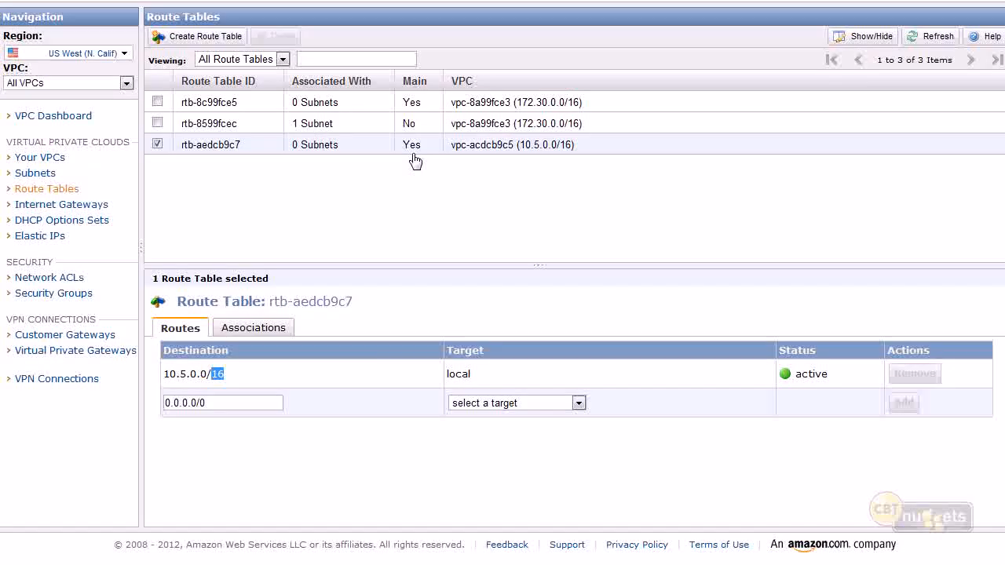
Compare the local route's 10.5 network part and local target with the /0 prefix of the new route's destination.
{"action": "left_click_drag", "start_coordinate": [189, 376], "coordinate": [167, 368]}
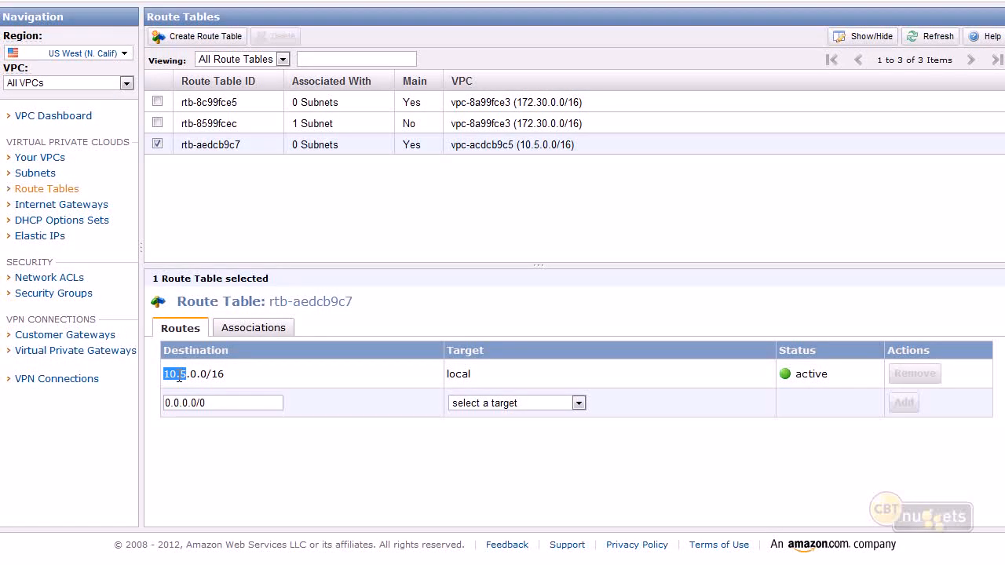
{"action": "left_click_drag", "start_coordinate": [190, 375], "coordinate": [216, 367]}
{"action": "double_click", "coordinate": [448, 376]}
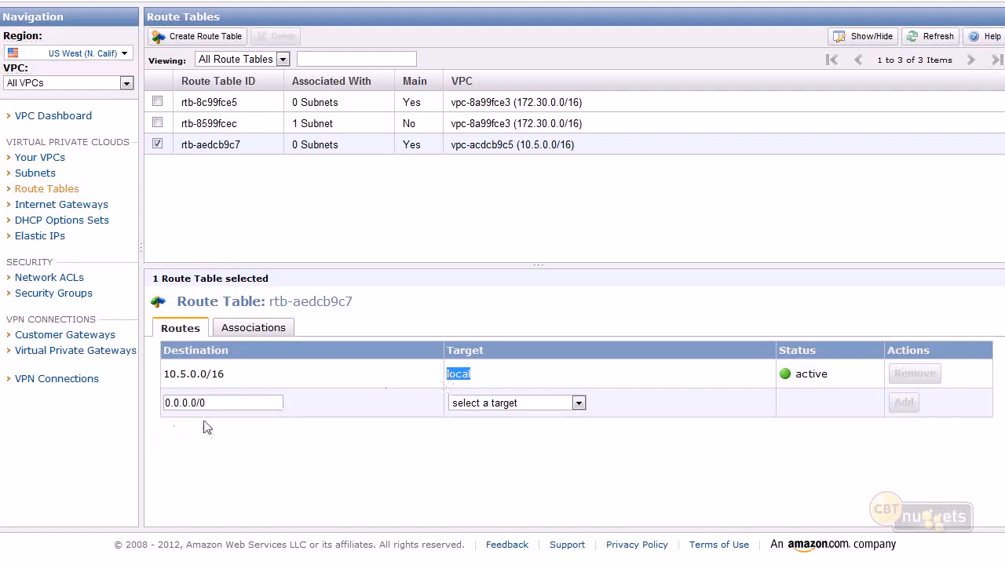
{"action": "left_click", "coordinate": [172, 403]}
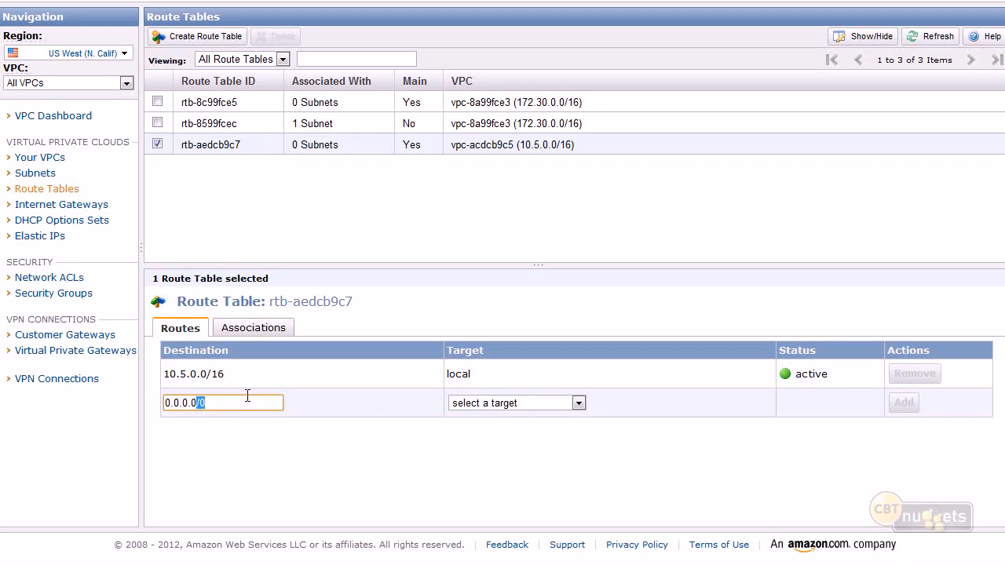
Look through the new route's target options and check the ID of the internet gateway attached to the 10.5.0.0/16 VPC.
{"action": "left_click", "coordinate": [487, 404]}
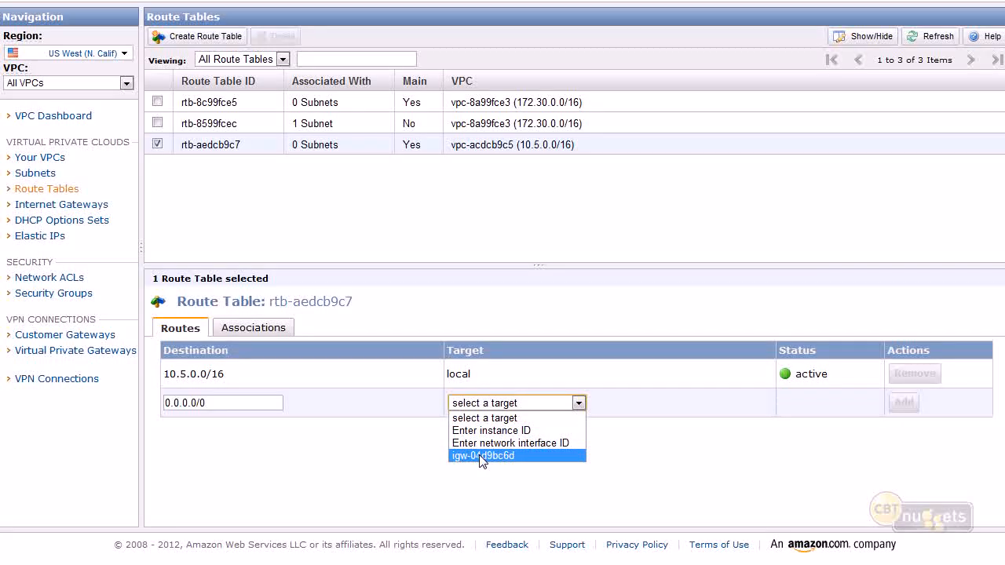
{"action": "left_click", "coordinate": [362, 430]}
{"action": "left_click", "coordinate": [62, 205]}
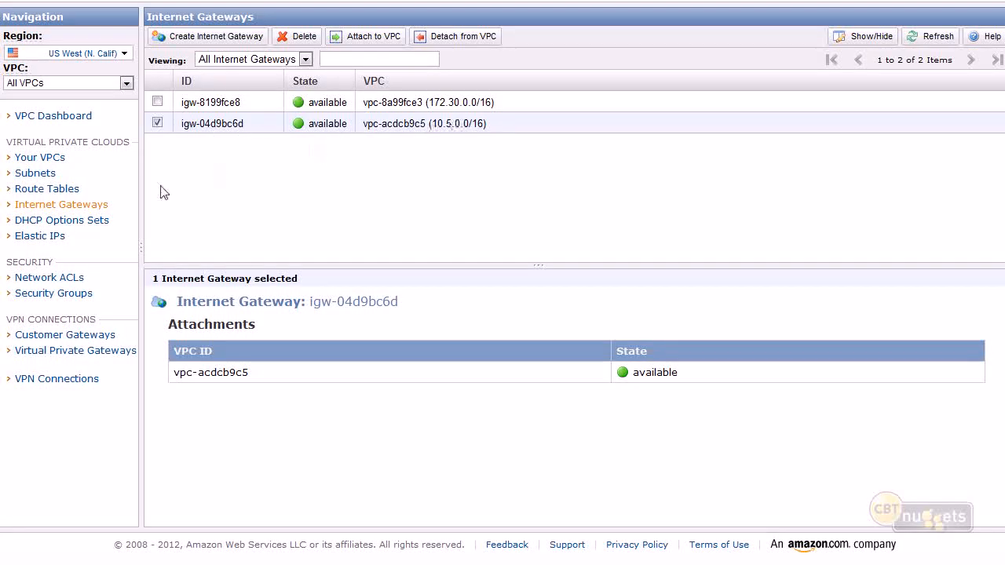
{"action": "left_click", "coordinate": [47, 189]}
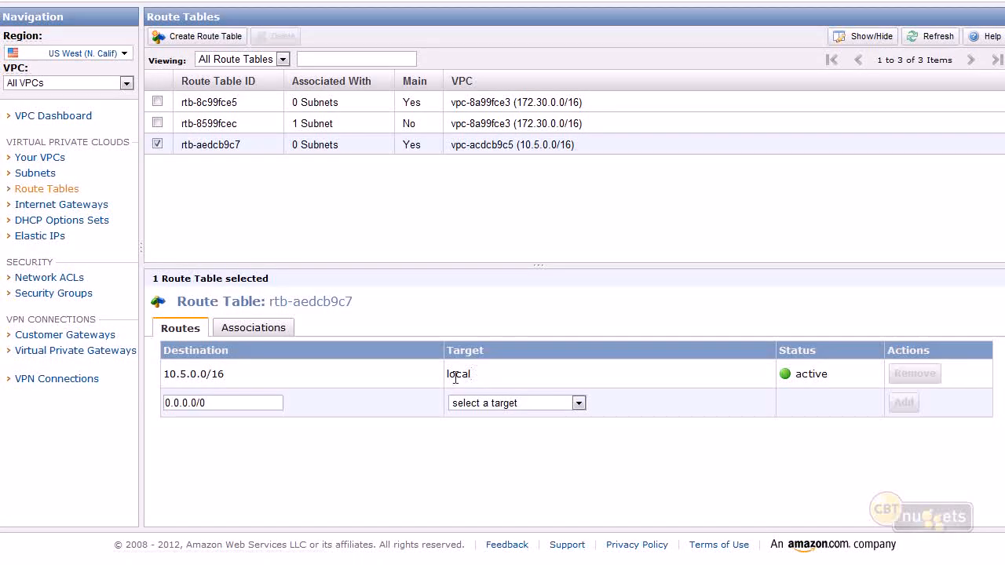
Add the 0.0.0.0/0 route to route table rtb-aedcb9c7 with internet gateway igw-04d9bc6d as its target.
{"action": "left_click", "coordinate": [471, 404]}
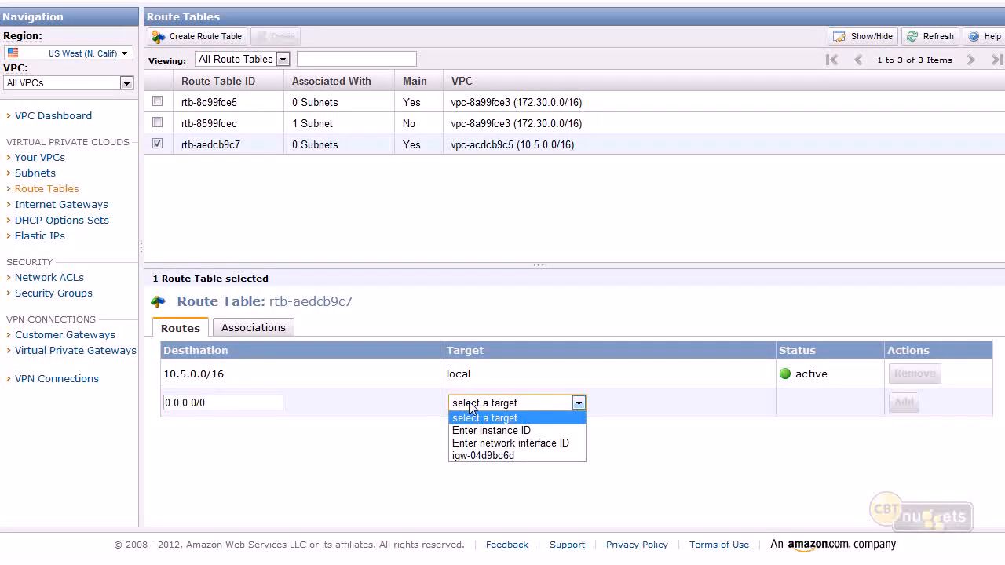
{"action": "left_click", "coordinate": [466, 456]}
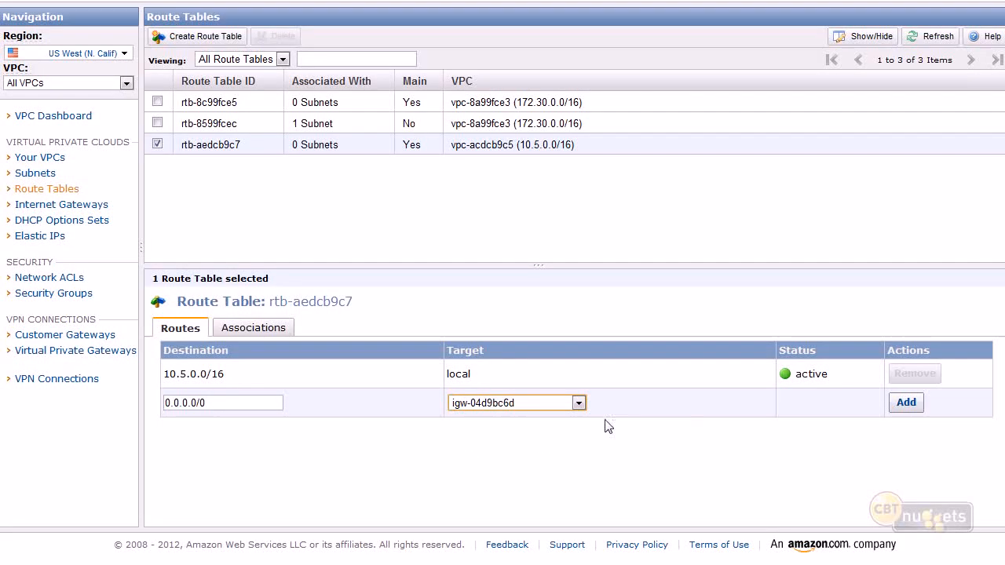
{"action": "left_click", "coordinate": [573, 403]}
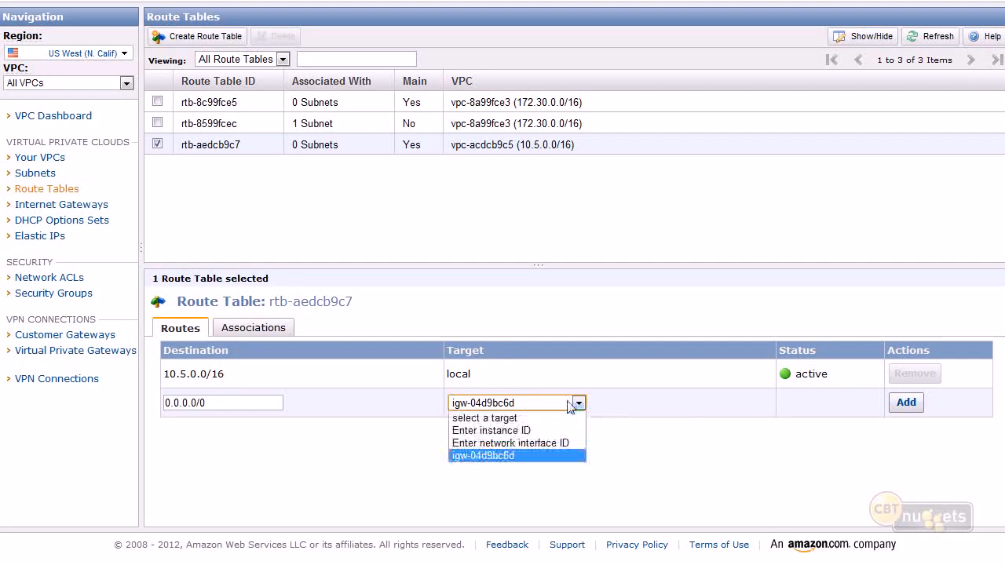
{"action": "left_click", "coordinate": [532, 455]}
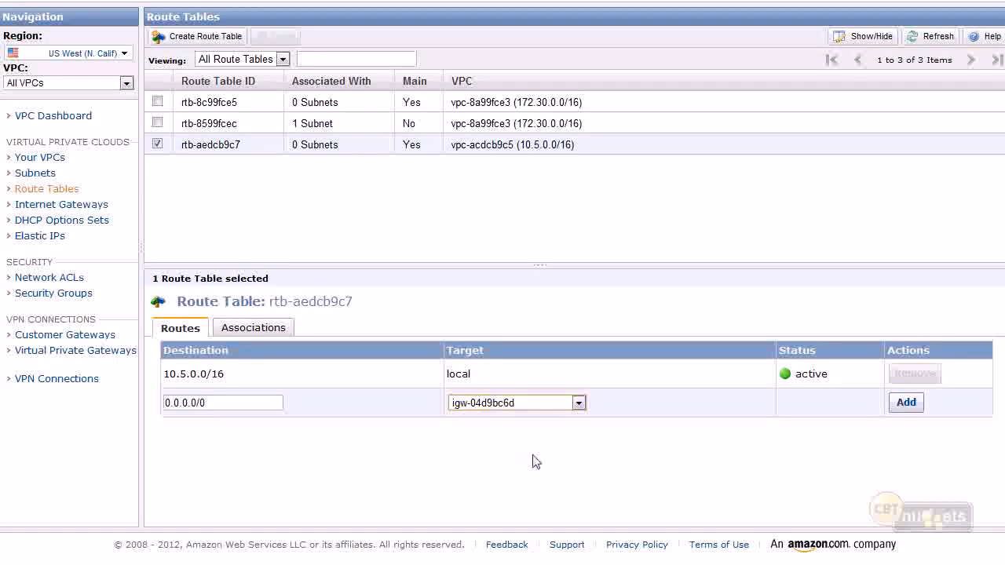
{"action": "left_click", "coordinate": [907, 403]}
{"action": "right_click", "coordinate": [606, 291]}
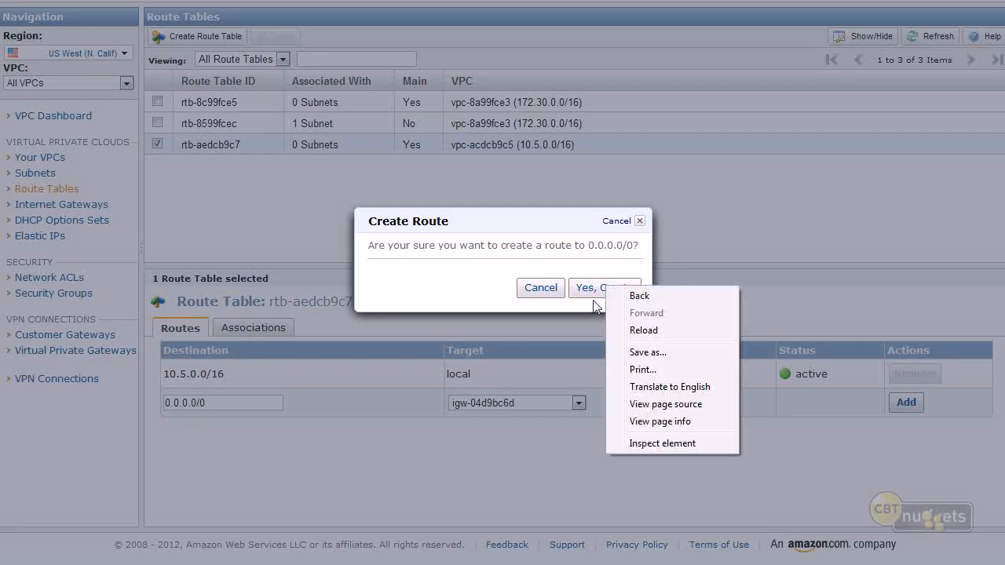
{"action": "left_click", "coordinate": [603, 291]}
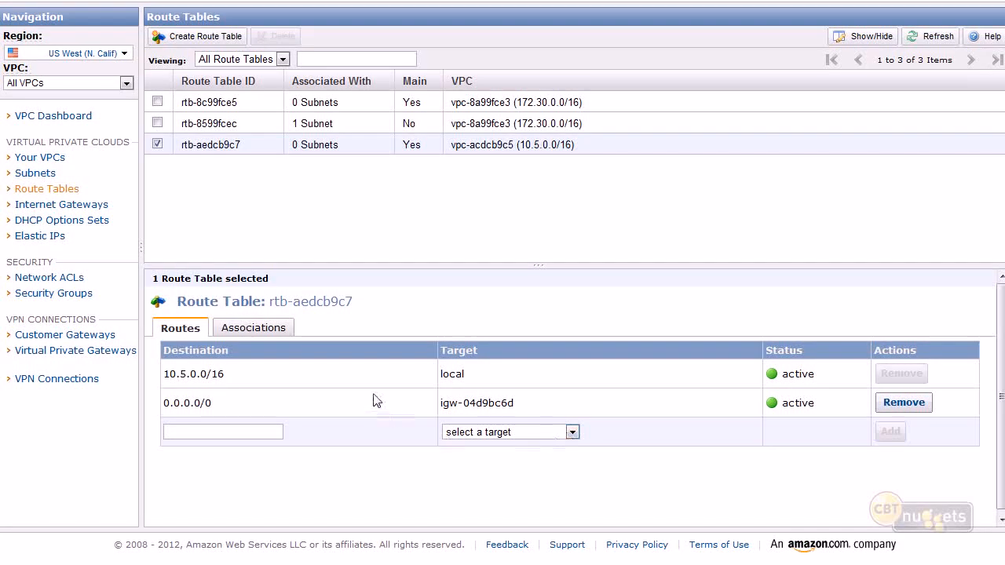
Review the added route by highlighting its destination and gateway target, and highlight the 10.5.0.0/16 range of the table's VPC.
{"action": "left_click_drag", "start_coordinate": [226, 410], "coordinate": [162, 402]}
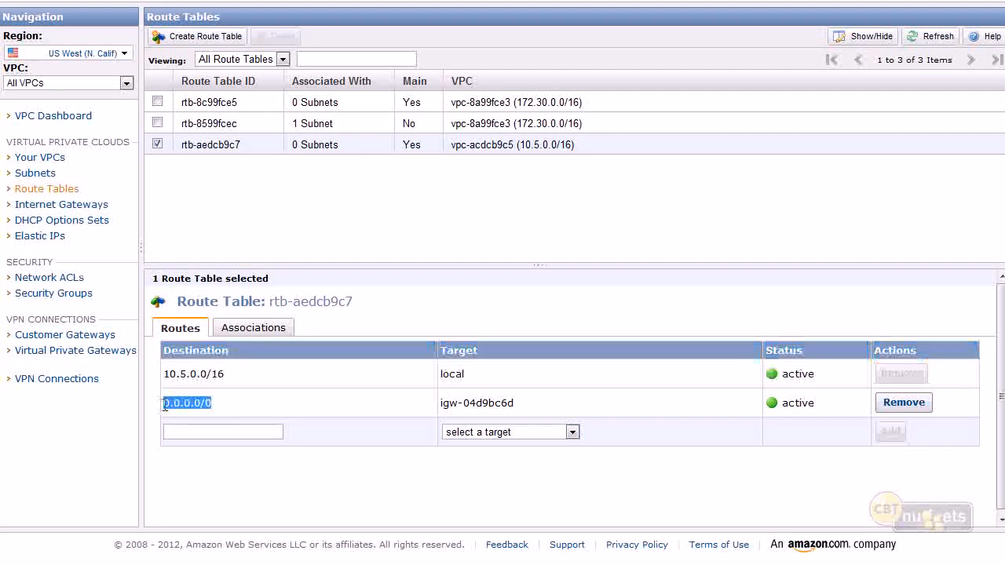
{"action": "left_click_drag", "start_coordinate": [551, 421], "coordinate": [436, 416]}
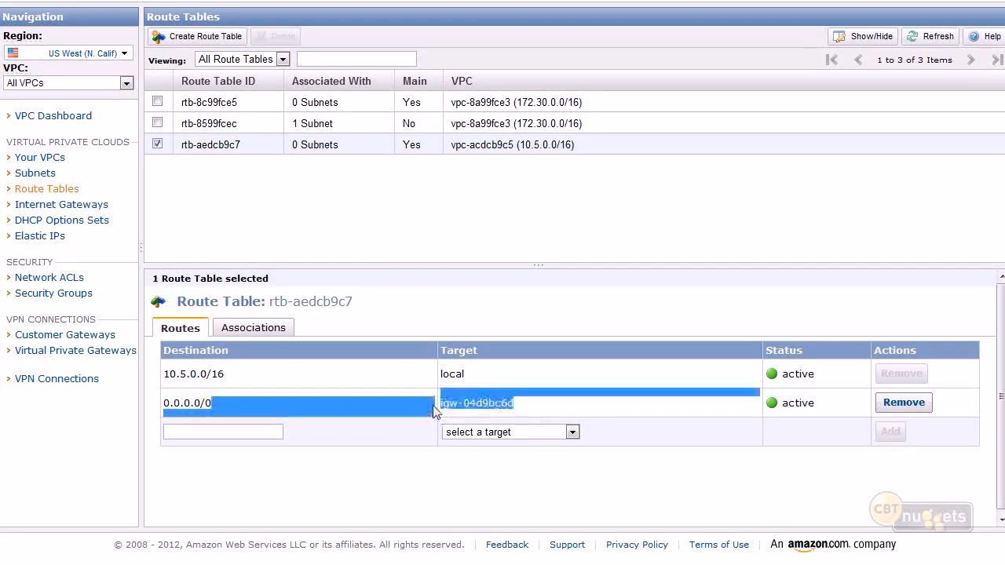
{"action": "left_click", "coordinate": [461, 199]}
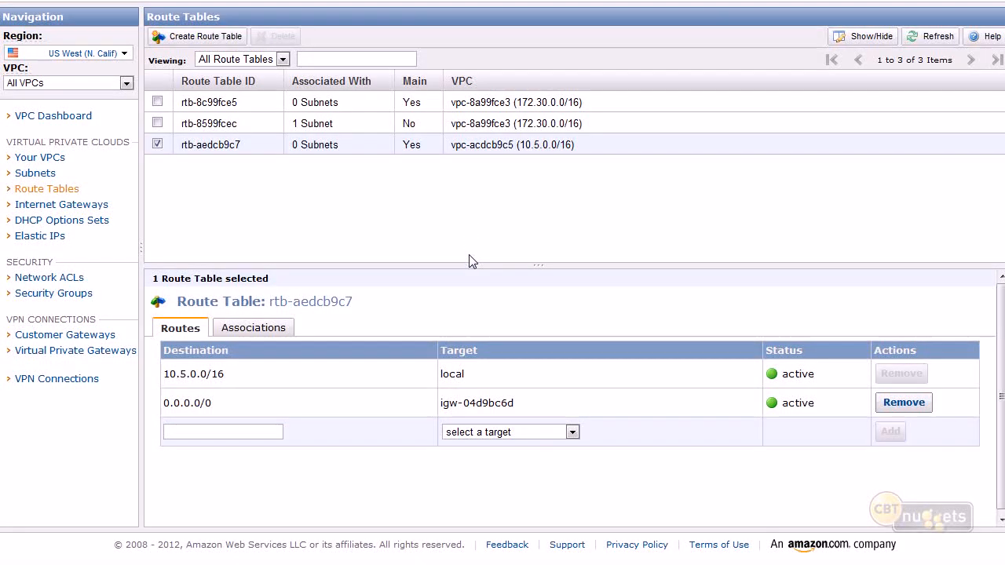
{"action": "left_click_drag", "start_coordinate": [579, 148], "coordinate": [518, 146]}
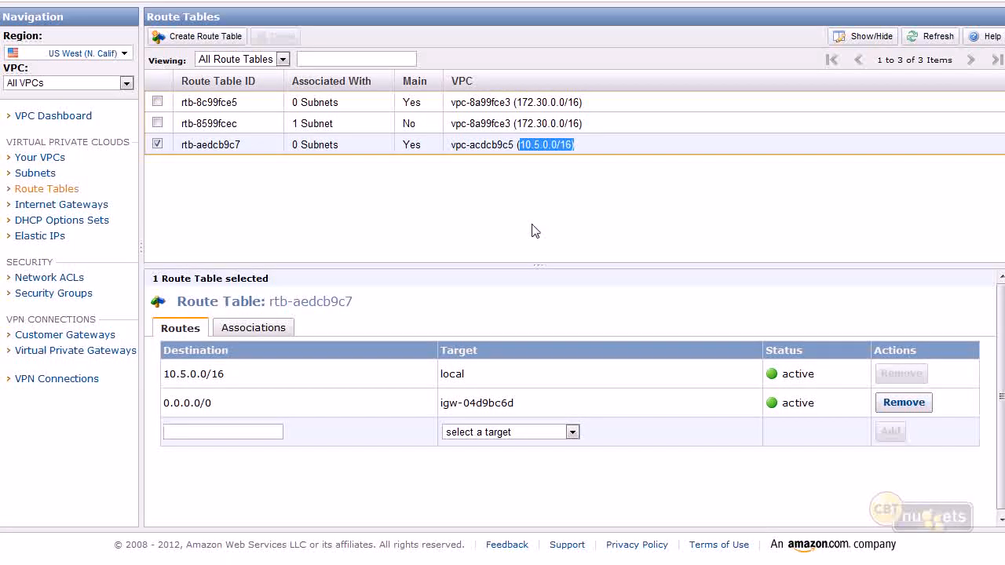
Review the inbound and outbound rules of the default security group belonging to vpc-acdcb9c5.
{"action": "left_click", "coordinate": [48, 306]}
{"action": "left_click", "coordinate": [49, 295]}
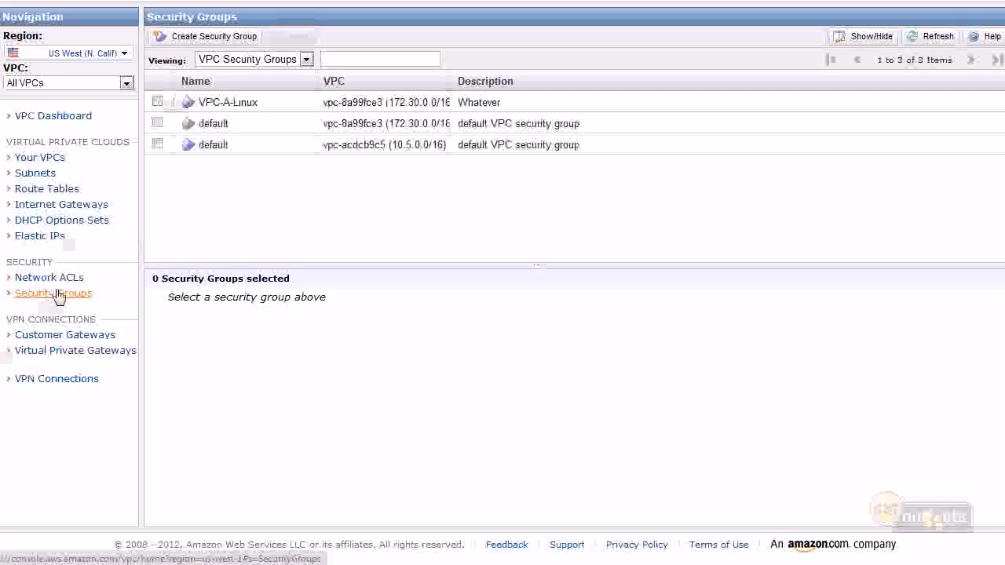
{"action": "left_click", "coordinate": [415, 145]}
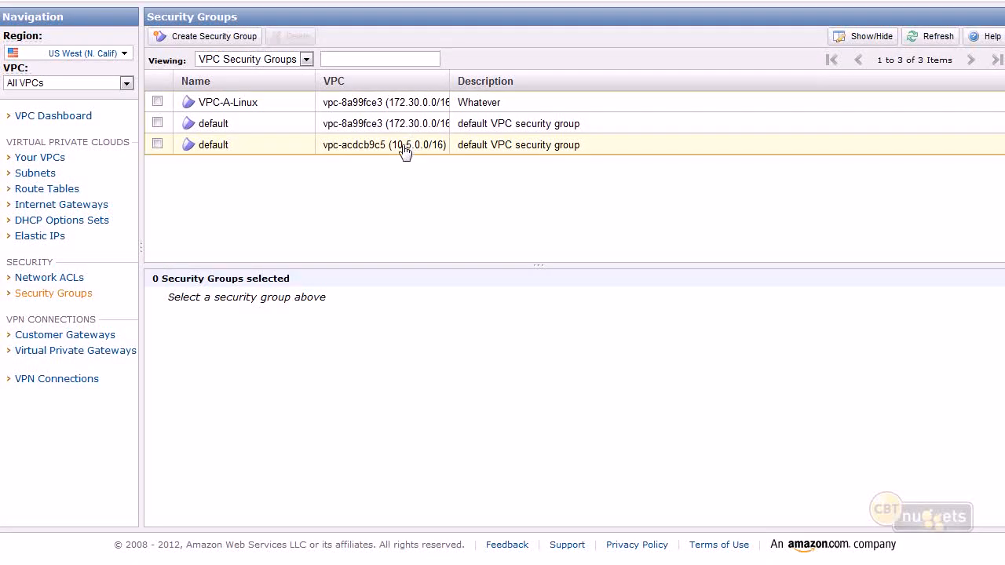
{"action": "left_click", "coordinate": [242, 328]}
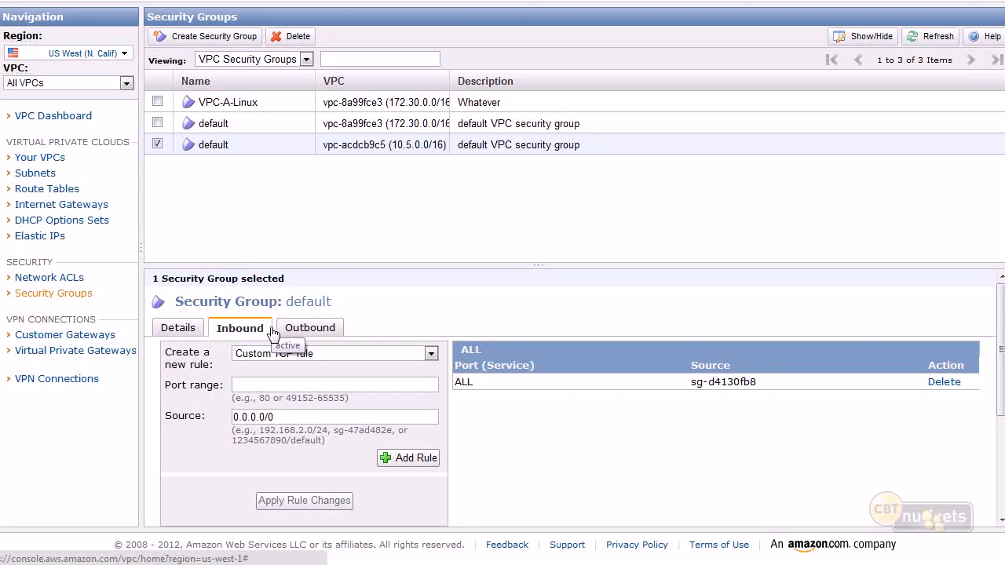
{"action": "left_click", "coordinate": [302, 330]}
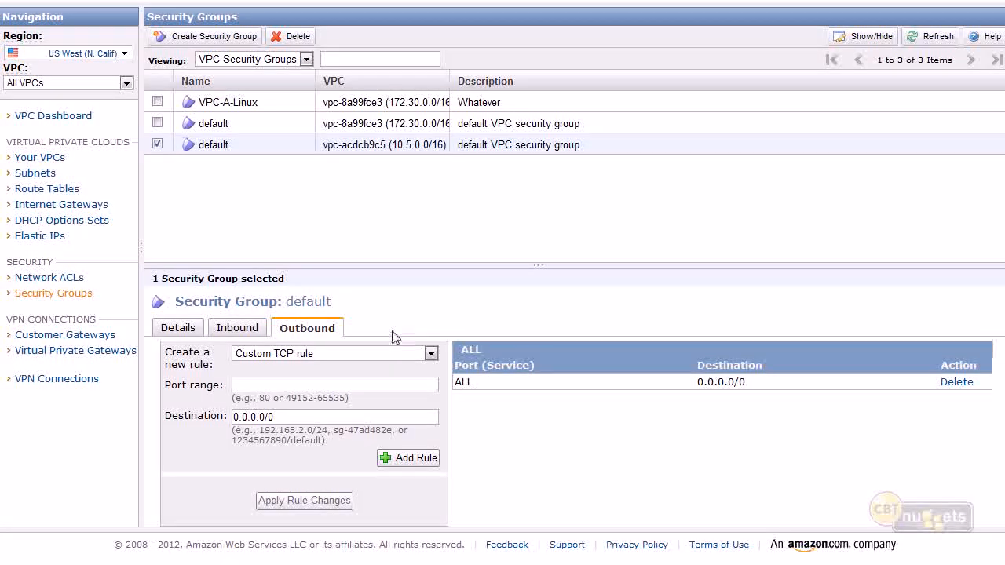
{"action": "left_click", "coordinate": [239, 330]}
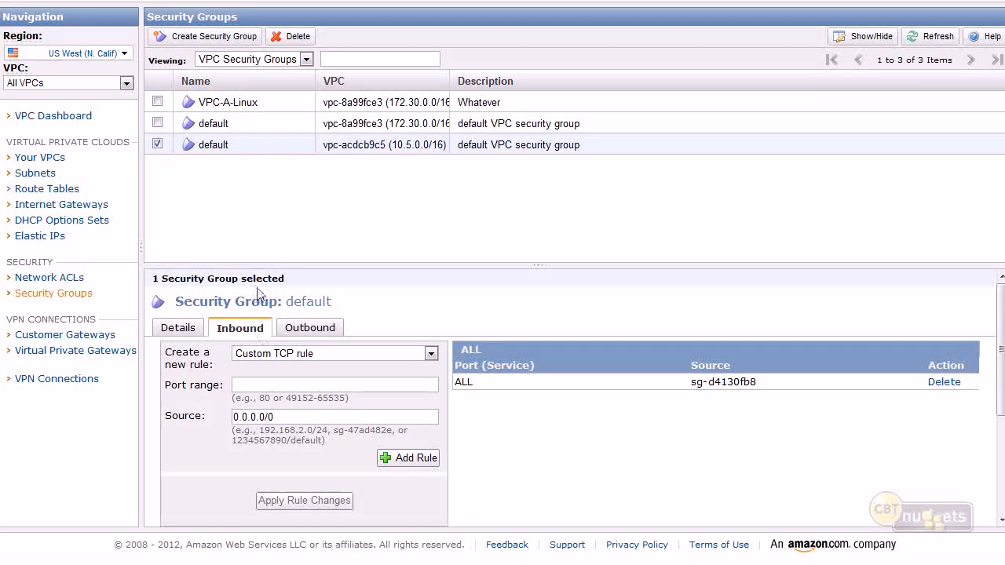
Reopen the route tables, and draw a line leading out of both the private and the public subnet on the whiteboard.
{"action": "left_click", "coordinate": [69, 191]}
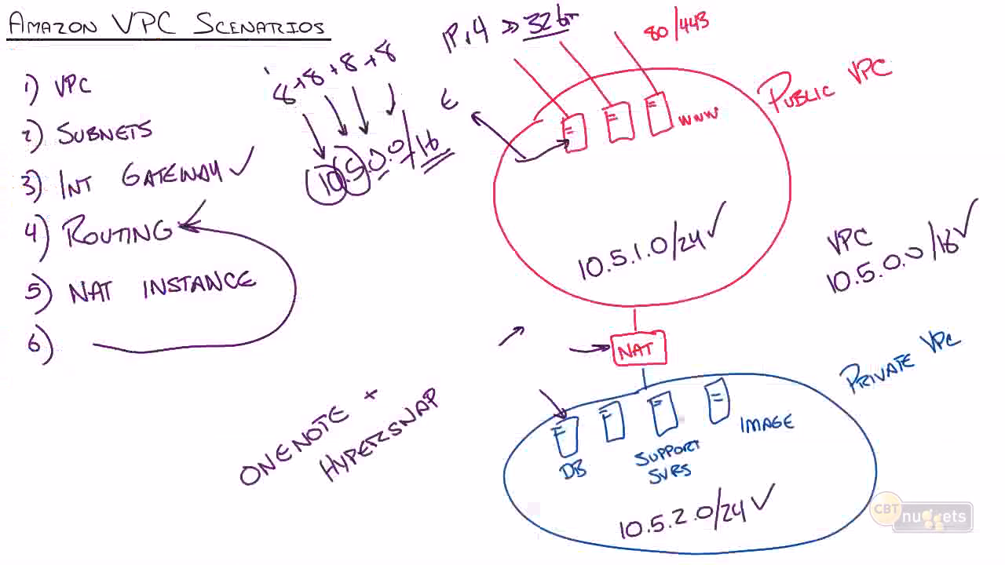
{"action": "left_click_drag", "start_coordinate": [532, 455], "coordinate": [409, 321]}
{"action": "left_click_drag", "start_coordinate": [561, 255], "coordinate": [452, 232]}
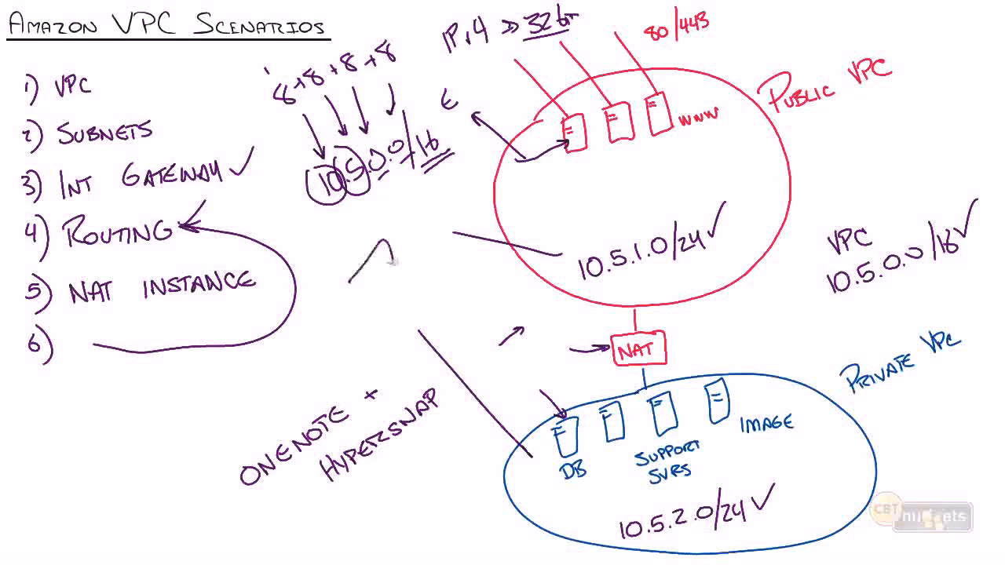
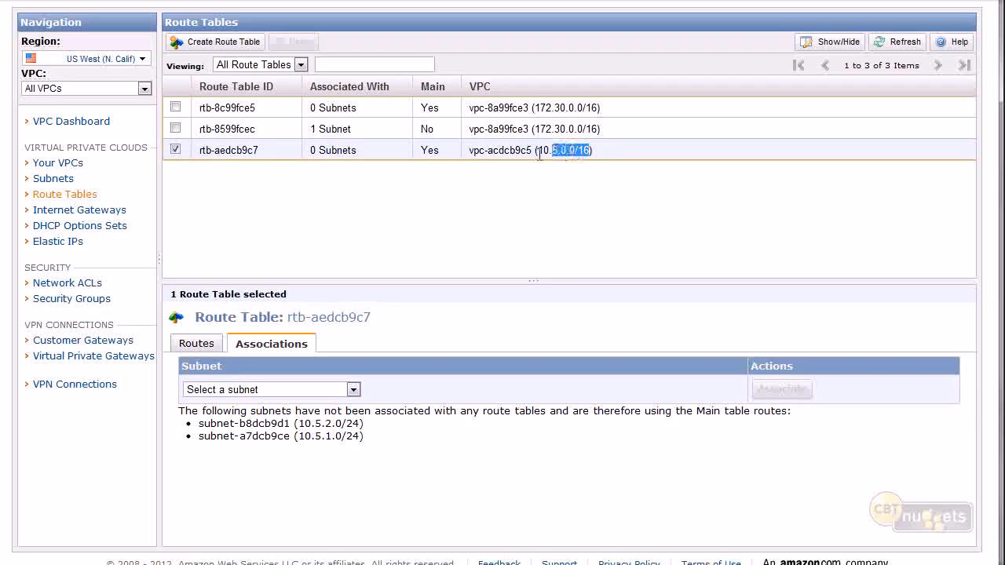
Review the routes of route table rtb-aedcb9c7, highlighting the 0.0.0.0/0 destination and its internet gateway target.
{"action": "left_click", "coordinate": [533, 163]}
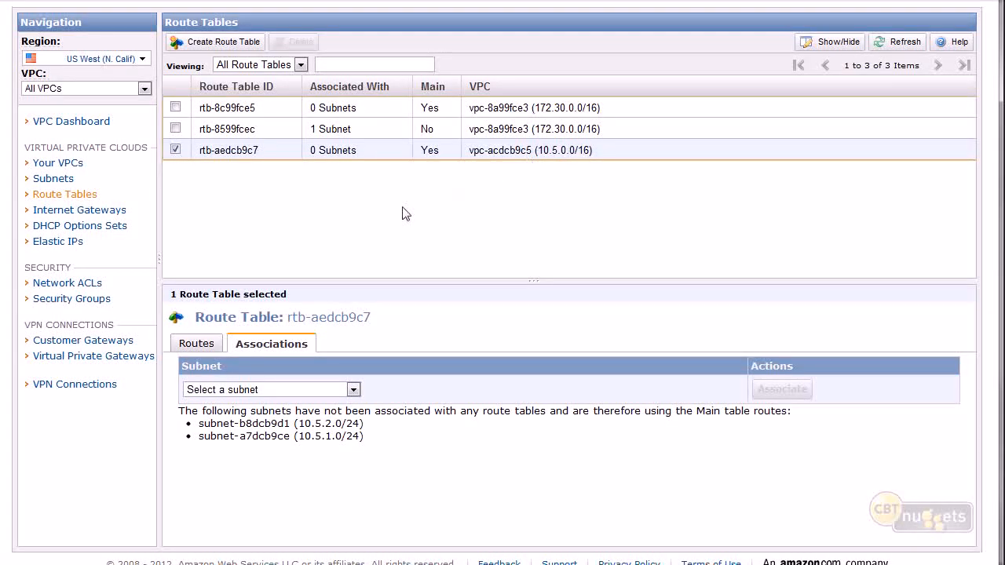
{"action": "left_click", "coordinate": [211, 346]}
{"action": "left_click_drag", "start_coordinate": [234, 419], "coordinate": [182, 428]}
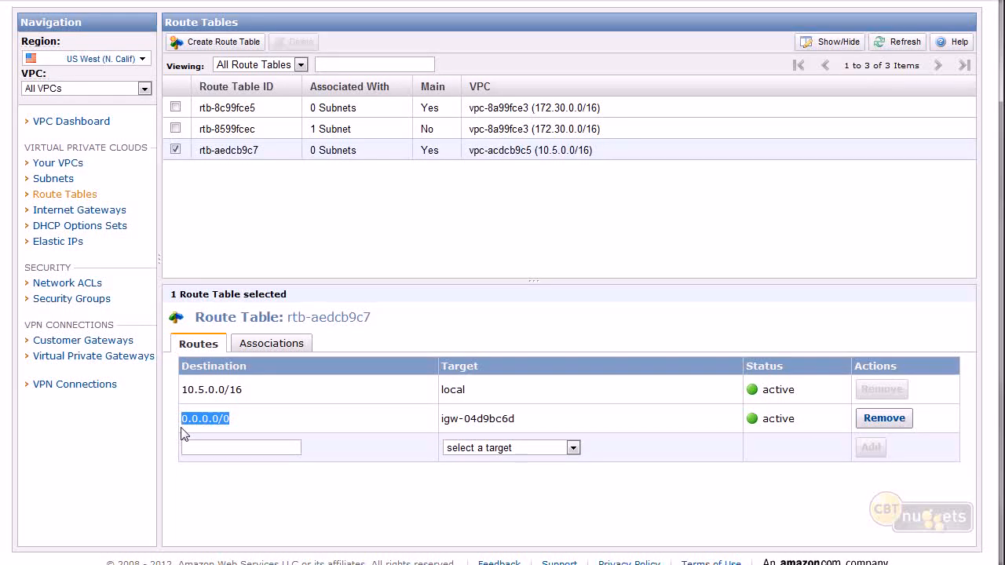
{"action": "left_click_drag", "start_coordinate": [515, 419], "coordinate": [444, 420]}
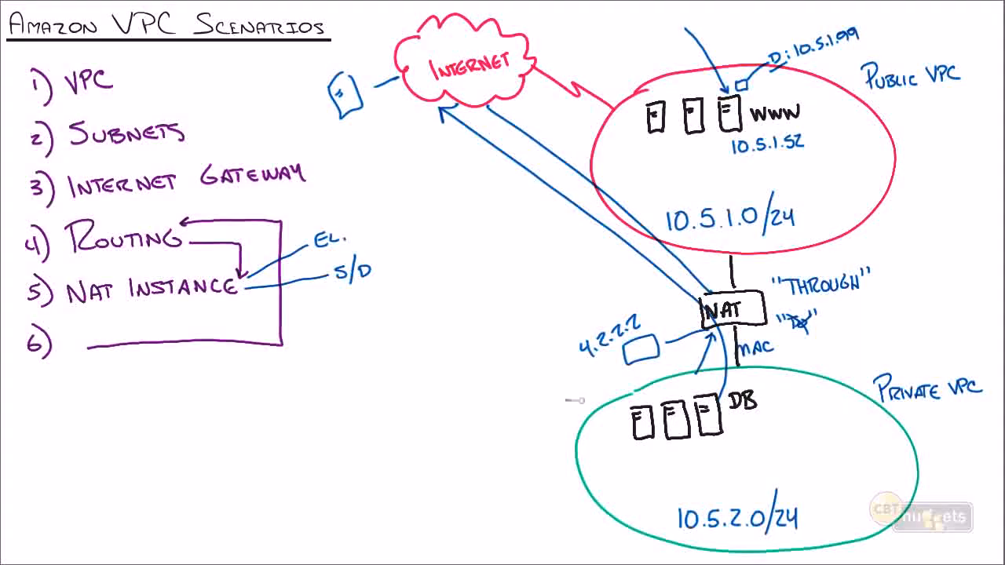
Draw a line from the private and the public subnet towards the Internet cloud on the whiteboard, and undo both lines.
{"action": "left_click_drag", "start_coordinate": [585, 416], "coordinate": [528, 273]}
{"action": "left_click_drag", "start_coordinate": [505, 218], "coordinate": [478, 154]}
{"action": "left_click_drag", "start_coordinate": [620, 169], "coordinate": [518, 110]}
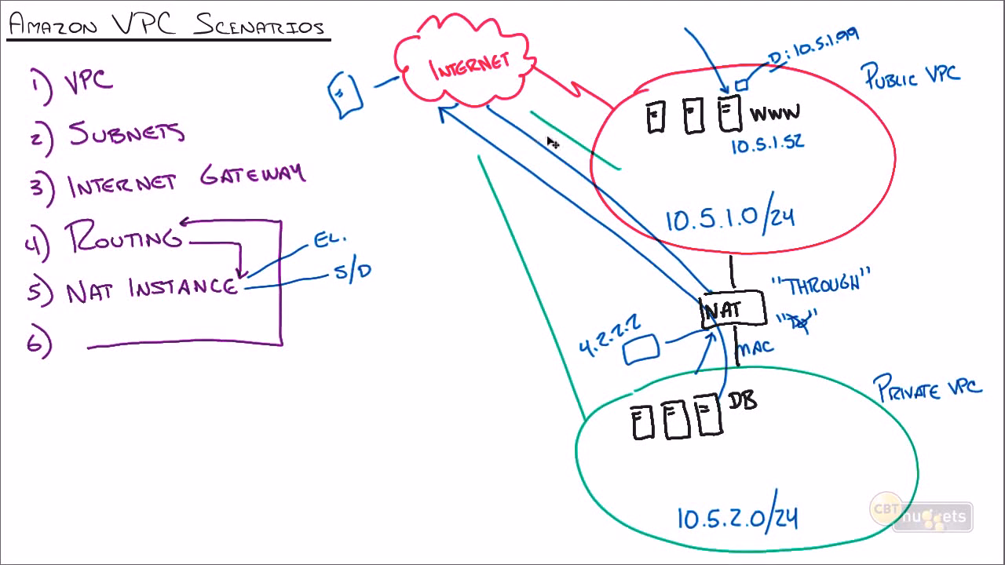
{"action": "key", "text": "ctrl+z"}
{"action": "key", "text": "ctrl+z"}
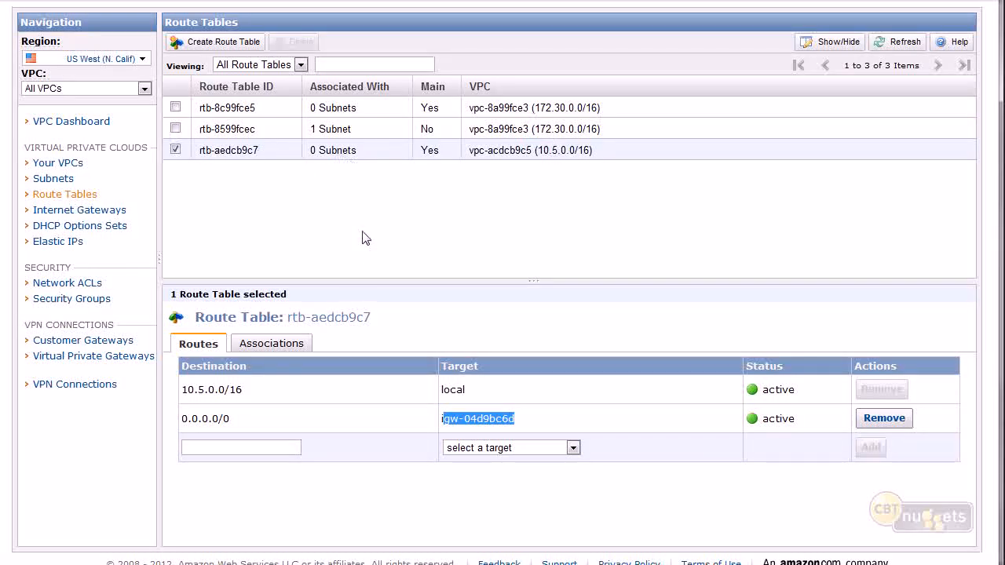
Examine the subnet associations of rtb-aedcb9c7, highlighting its associated-subnet count, its Main setting and the note about unassociated subnets.
{"action": "left_click", "coordinate": [375, 153]}
{"action": "left_click_drag", "start_coordinate": [358, 151], "coordinate": [309, 154]}
{"action": "left_click", "coordinate": [310, 155]}
{"action": "left_click", "coordinate": [279, 343]}
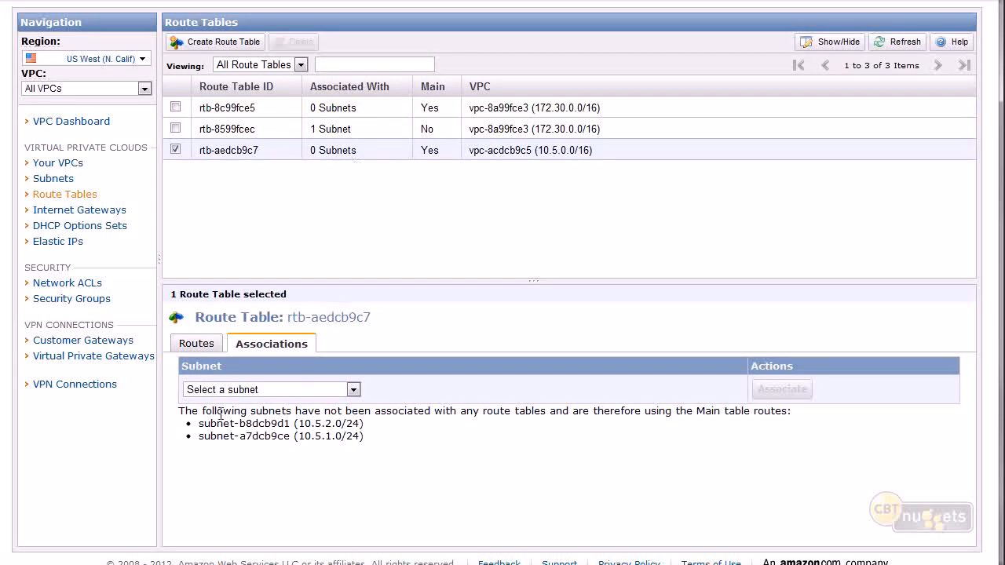
{"action": "left_click_drag", "start_coordinate": [219, 412], "coordinate": [794, 420]}
{"action": "left_click", "coordinate": [450, 152]}
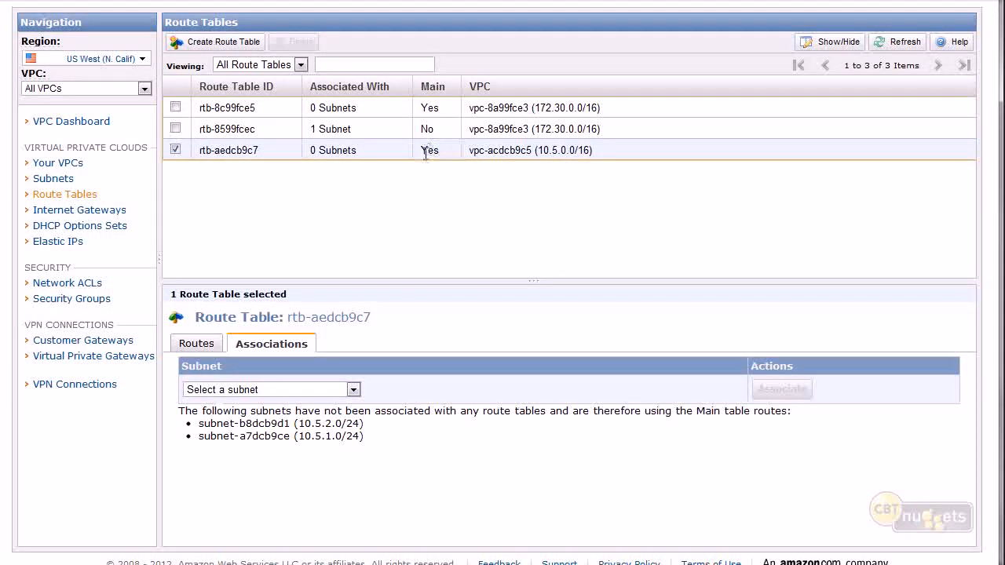
{"action": "double_click", "coordinate": [431, 152]}
{"action": "left_click", "coordinate": [431, 156]}
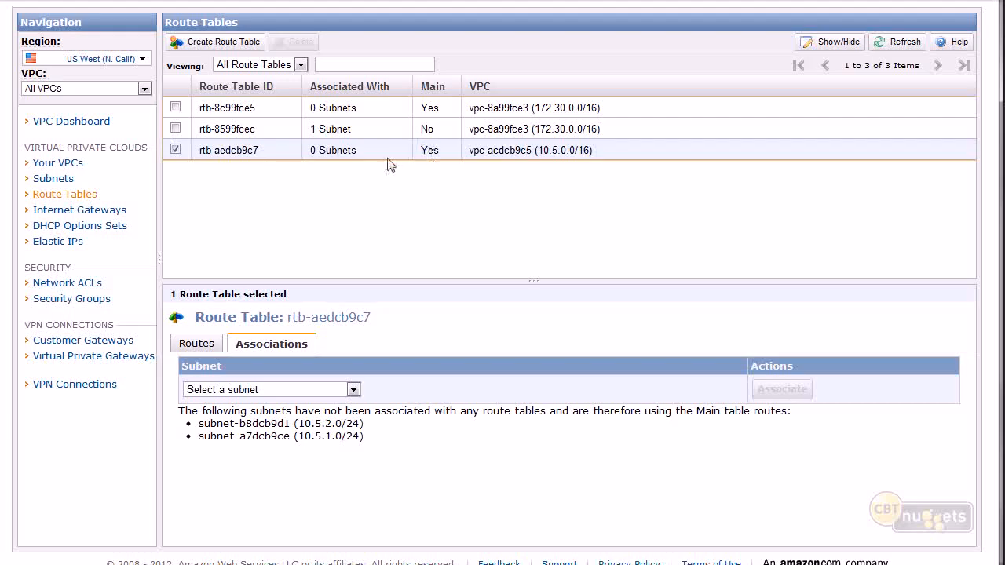
{"action": "left_click_drag", "start_coordinate": [378, 152], "coordinate": [310, 152]}
{"action": "left_click", "coordinate": [339, 150]}
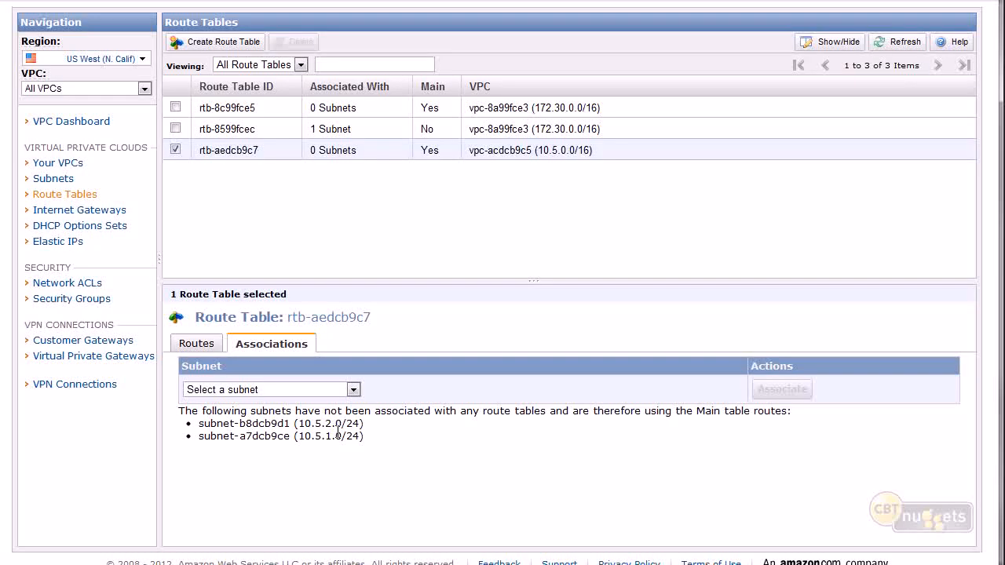
Associate subnet-a7dcb9ce (10.5.1.0/24) with route table rtb-aedcb9c7.
{"action": "left_click", "coordinate": [309, 388]}
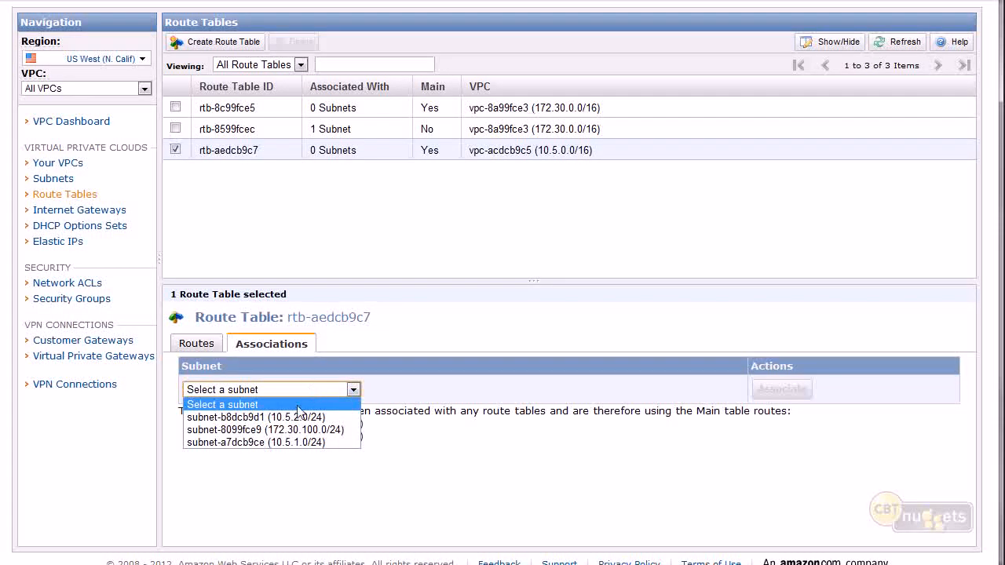
{"action": "left_click", "coordinate": [287, 442]}
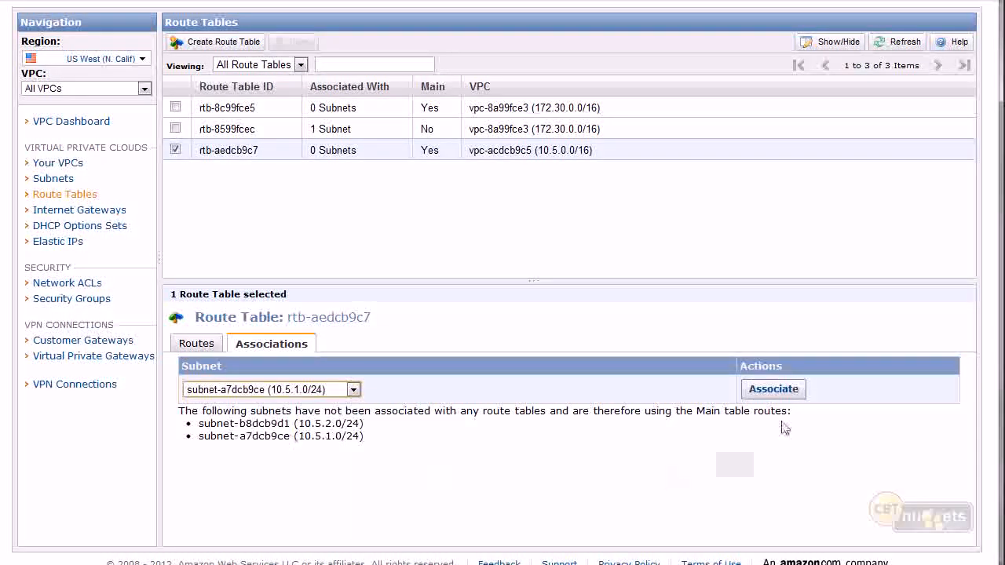
{"action": "left_click", "coordinate": [773, 390]}
{"action": "left_click", "coordinate": [605, 320]}
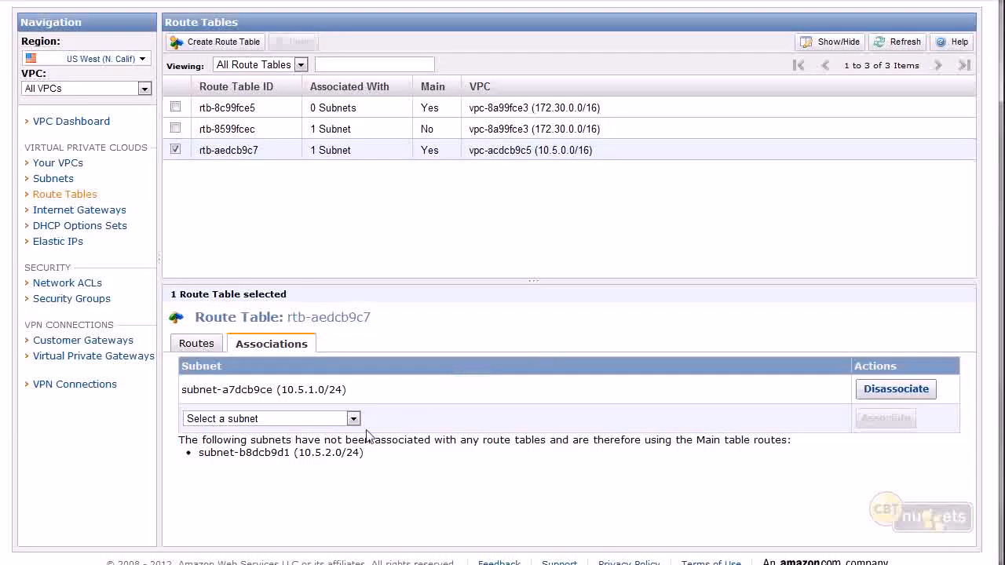
Review the gateway route of rtb-aedcb9c7, and highlight the unassociated 10.5.2.0/24 subnet in its associations.
{"action": "left_click", "coordinate": [199, 343]}
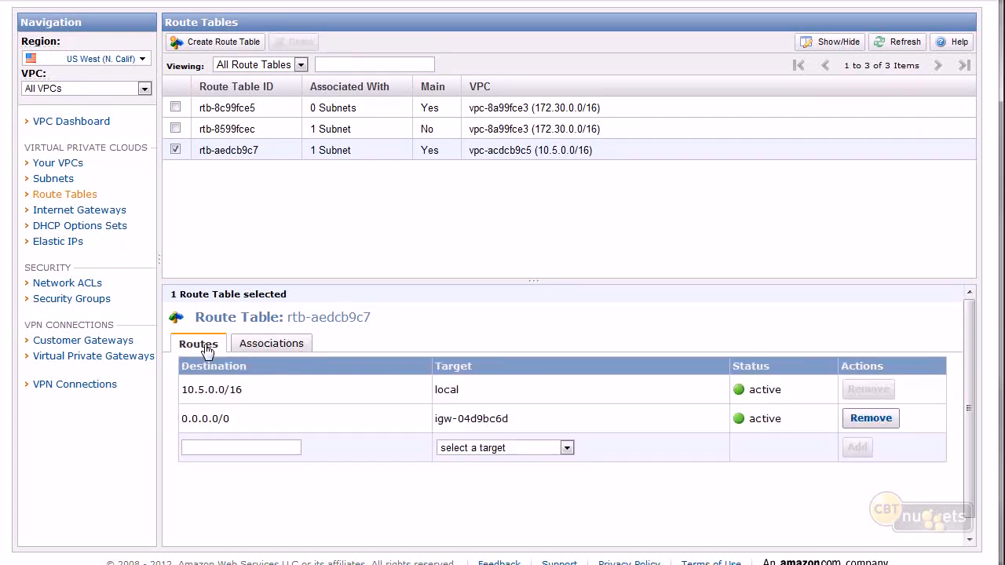
{"action": "left_click_drag", "start_coordinate": [510, 419], "coordinate": [435, 427]}
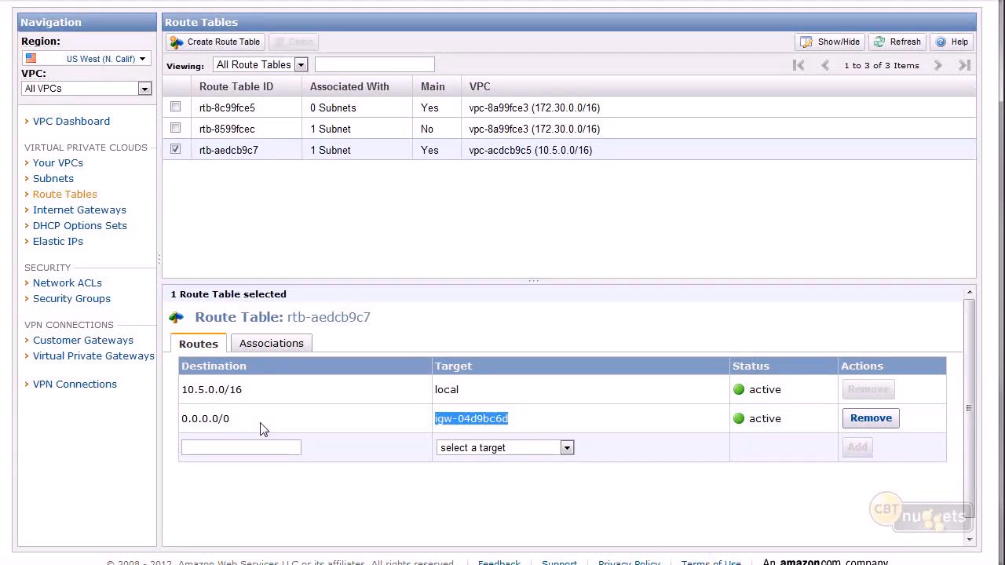
{"action": "left_click", "coordinate": [269, 345]}
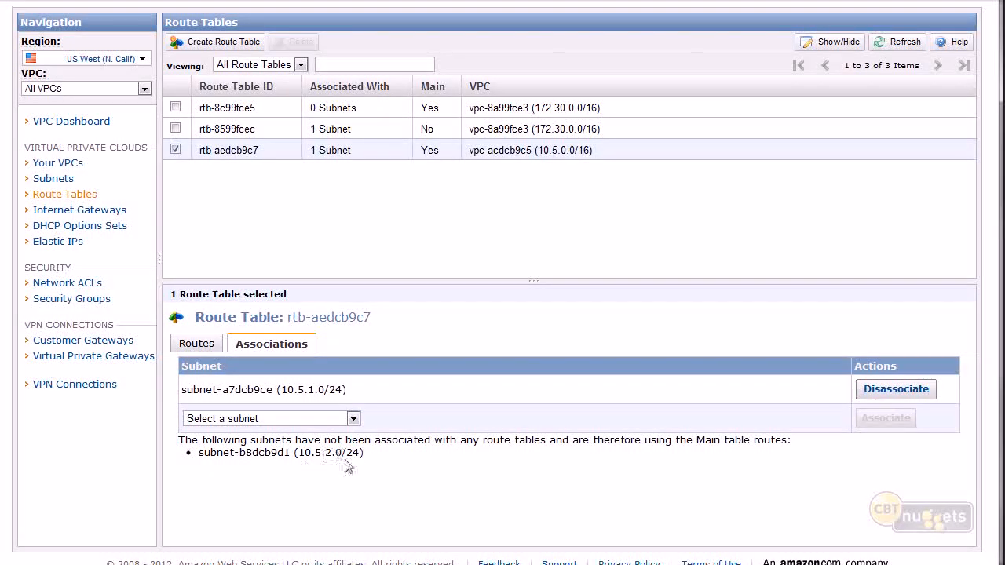
{"action": "left_click_drag", "start_coordinate": [359, 453], "coordinate": [305, 454]}
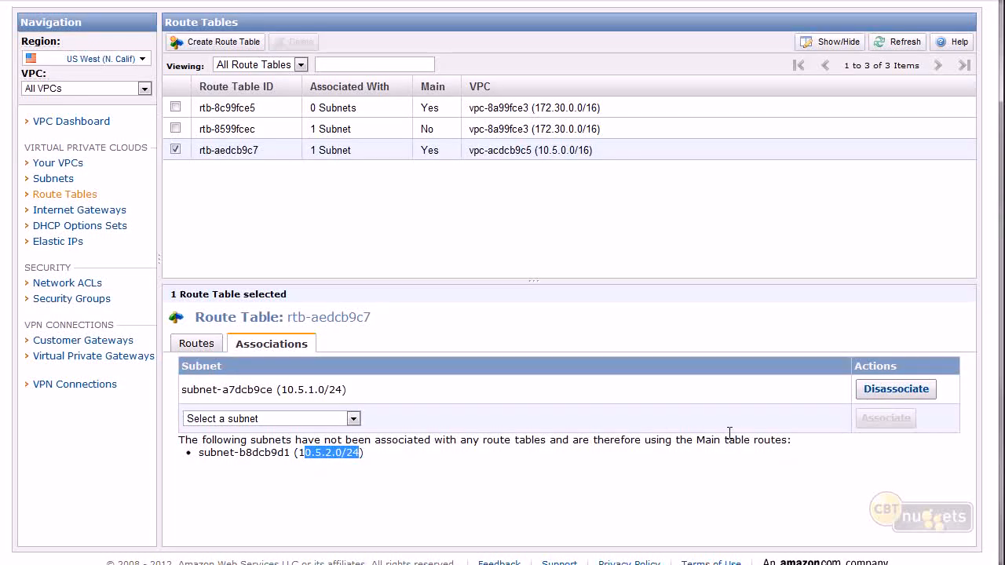
{"action": "double_click", "coordinate": [706, 442]}
{"action": "triple_click", "coordinate": [328, 452]}
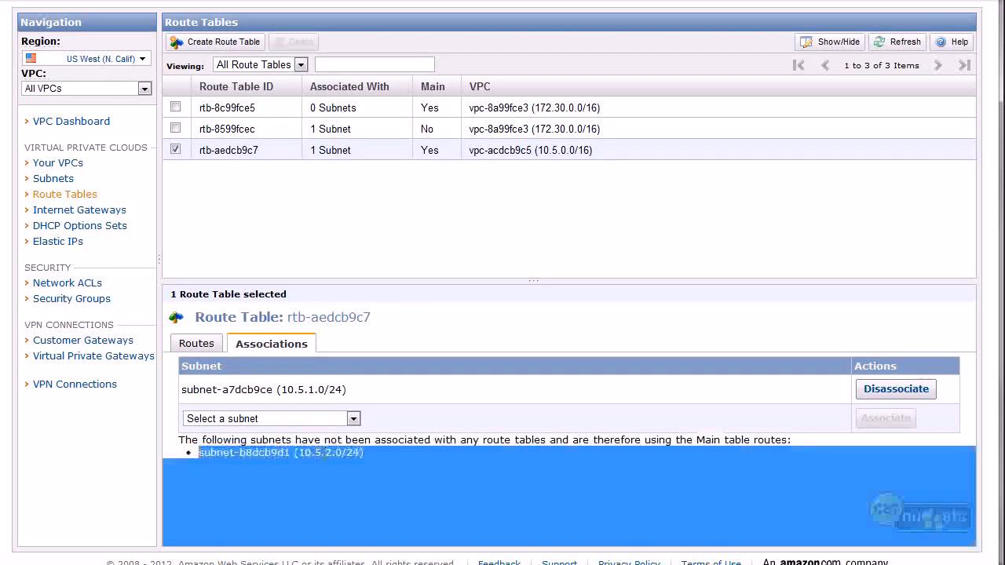
{"action": "left_click", "coordinate": [358, 449]}
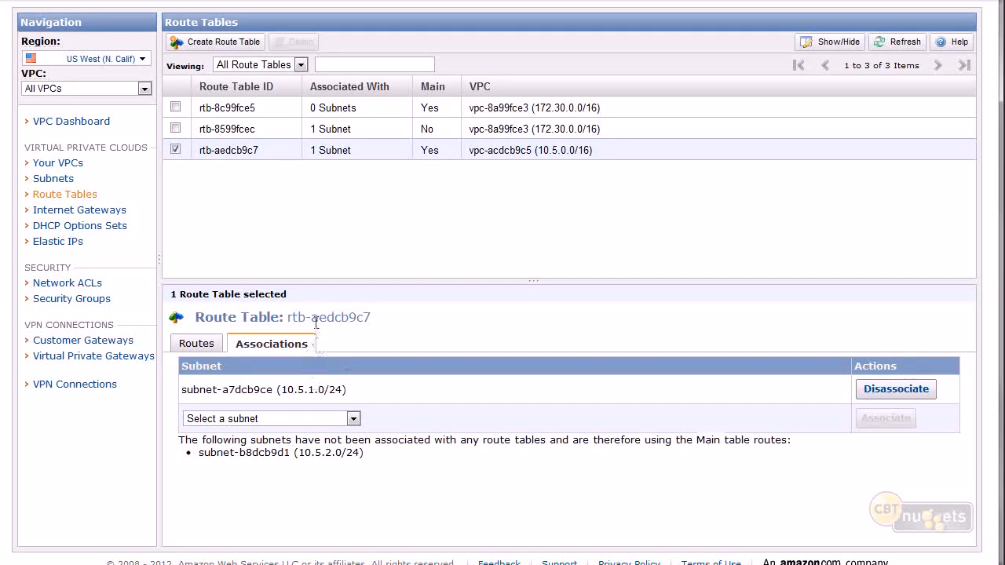
Create a new route table in vpc-acdcb9c5 (10.5.0.0/16).
{"action": "right_click", "coordinate": [228, 48]}
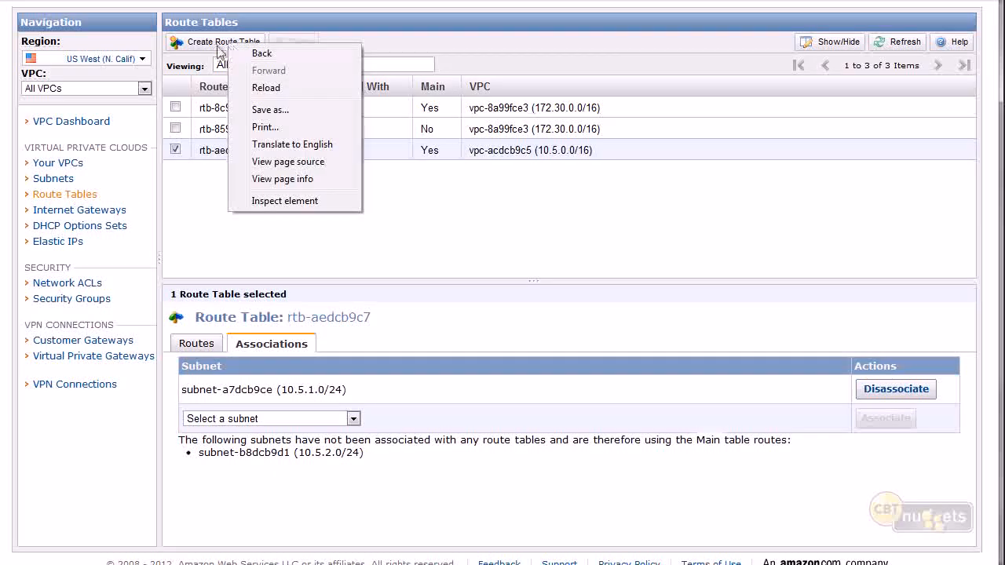
{"action": "left_click", "coordinate": [237, 48]}
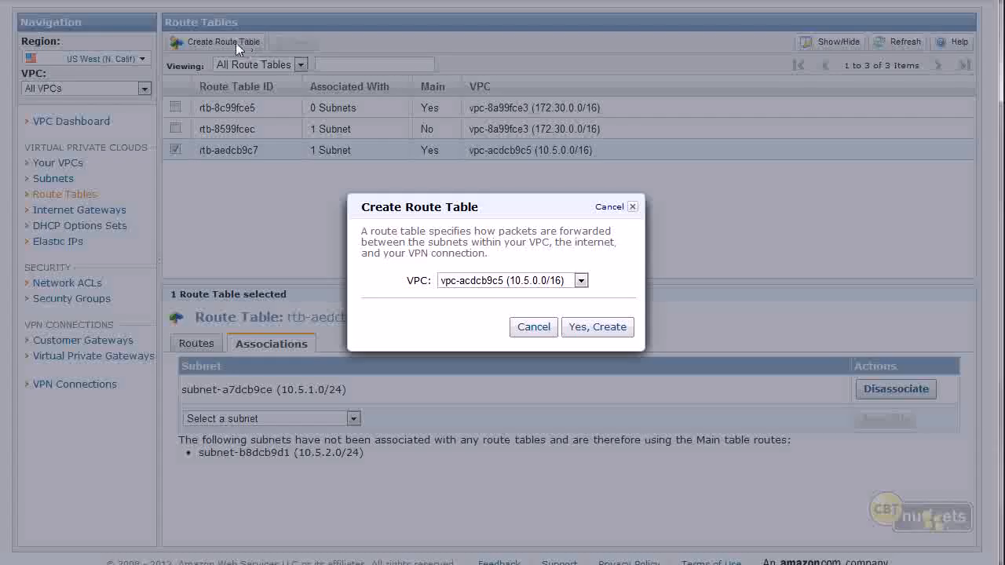
{"action": "left_click", "coordinate": [536, 280]}
{"action": "left_click", "coordinate": [605, 293]}
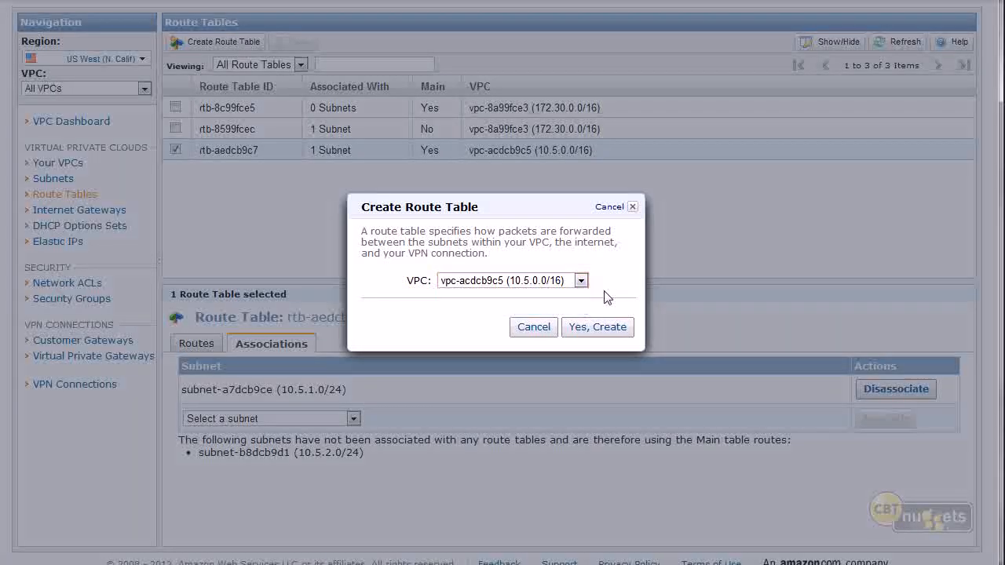
{"action": "left_click", "coordinate": [610, 335]}
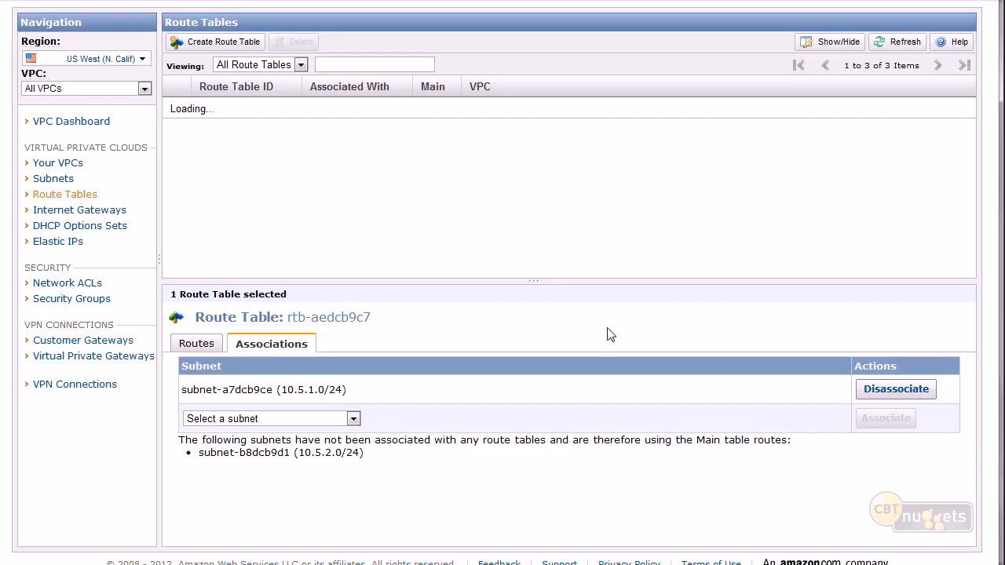
In the new route table rtb-55680c3c, fill in a route with destination 0.0.0.0/0 and instance i-28bdab6e as the target.
{"action": "left_click", "coordinate": [253, 172]}
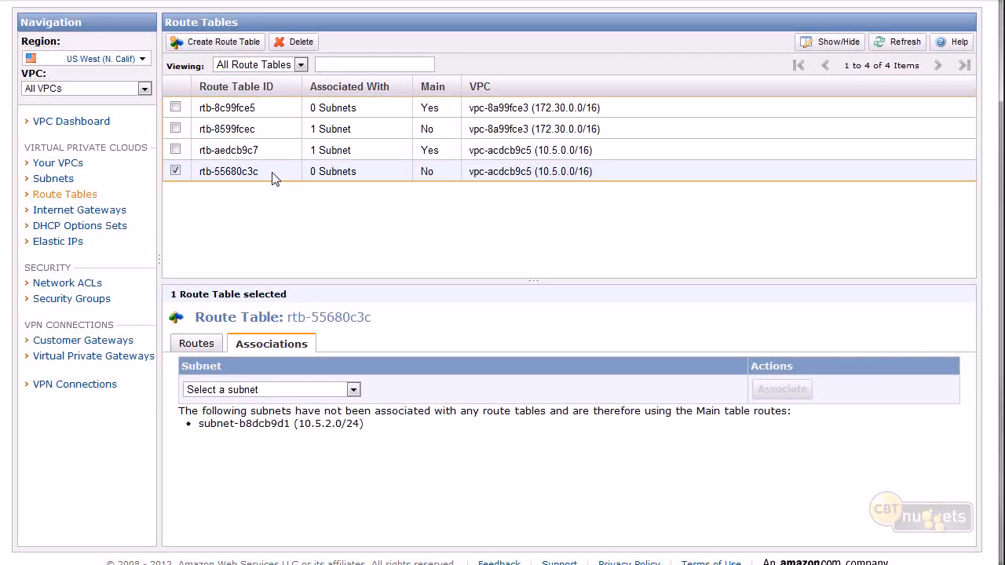
{"action": "left_click", "coordinate": [190, 343]}
{"action": "left_click_drag", "start_coordinate": [250, 392], "coordinate": [188, 393]}
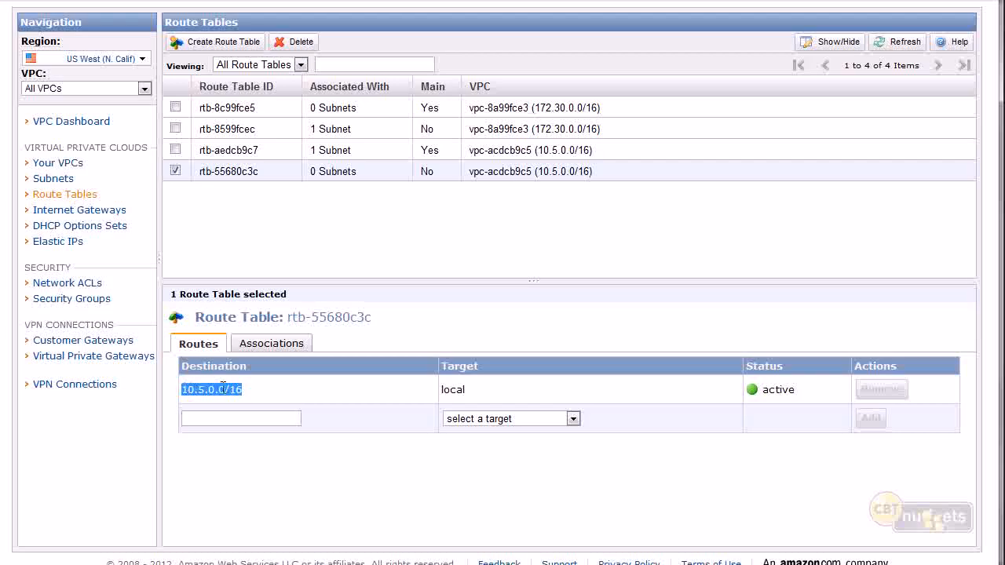
{"action": "left_click", "coordinate": [218, 420]}
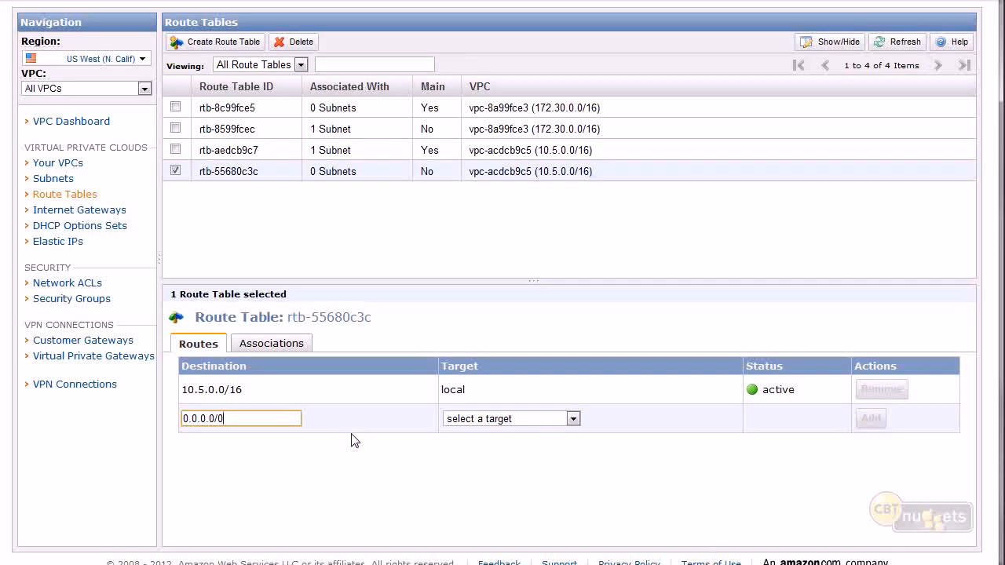
{"action": "left_click_drag", "start_coordinate": [228, 418], "coordinate": [52, 420]}
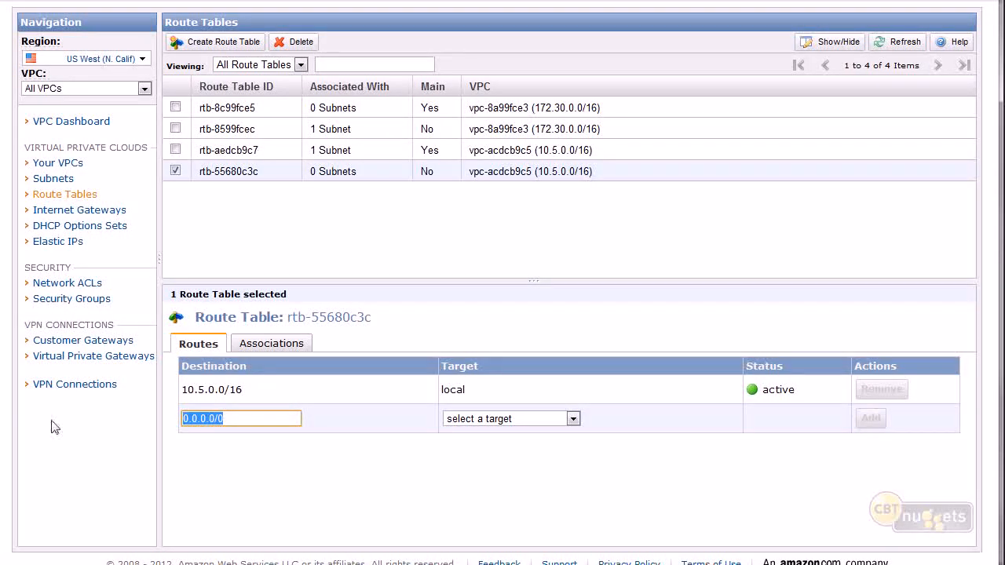
{"action": "left_click", "coordinate": [515, 418]}
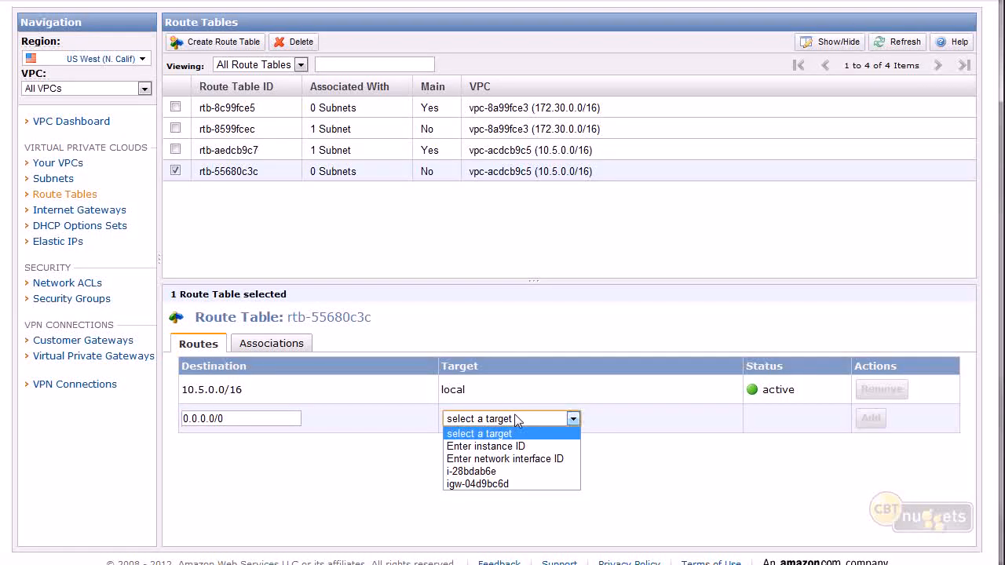
{"action": "left_click", "coordinate": [474, 474]}
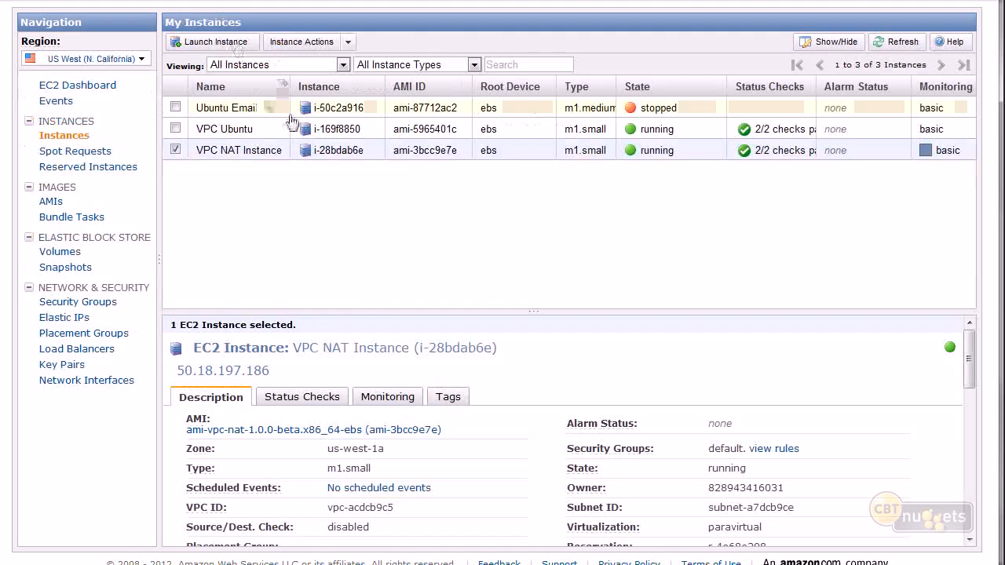
Switch to the EC2 instances list and check the instance ID of the VPC NAT Instance.
{"action": "left_click", "coordinate": [364, 150]}
{"action": "left_click_drag", "start_coordinate": [364, 149], "coordinate": [338, 149]}
{"action": "left_click", "coordinate": [336, 145]}
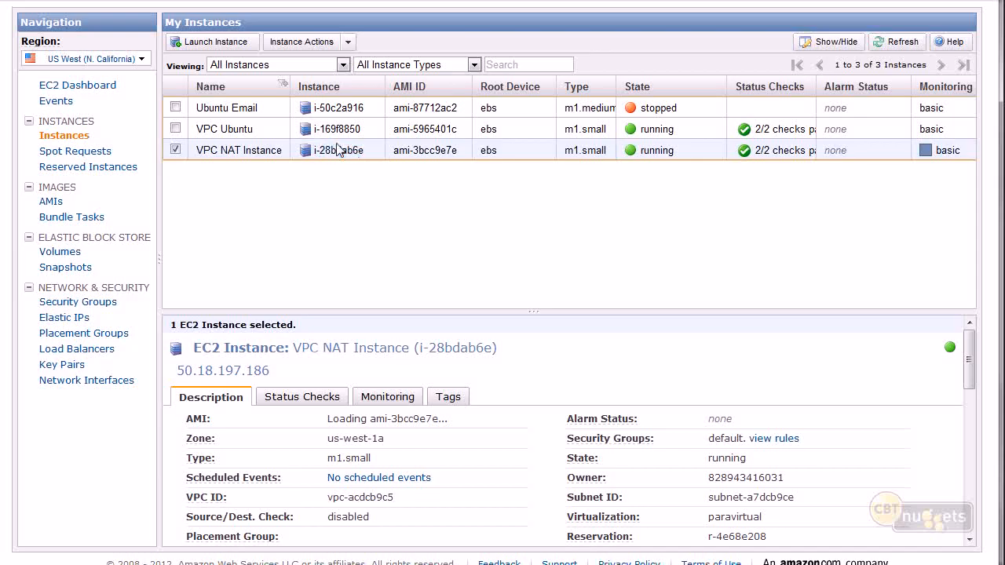
{"action": "double_click", "coordinate": [337, 149]}
{"action": "left_click", "coordinate": [335, 150]}
{"action": "left_click_drag", "start_coordinate": [350, 149], "coordinate": [367, 150]}
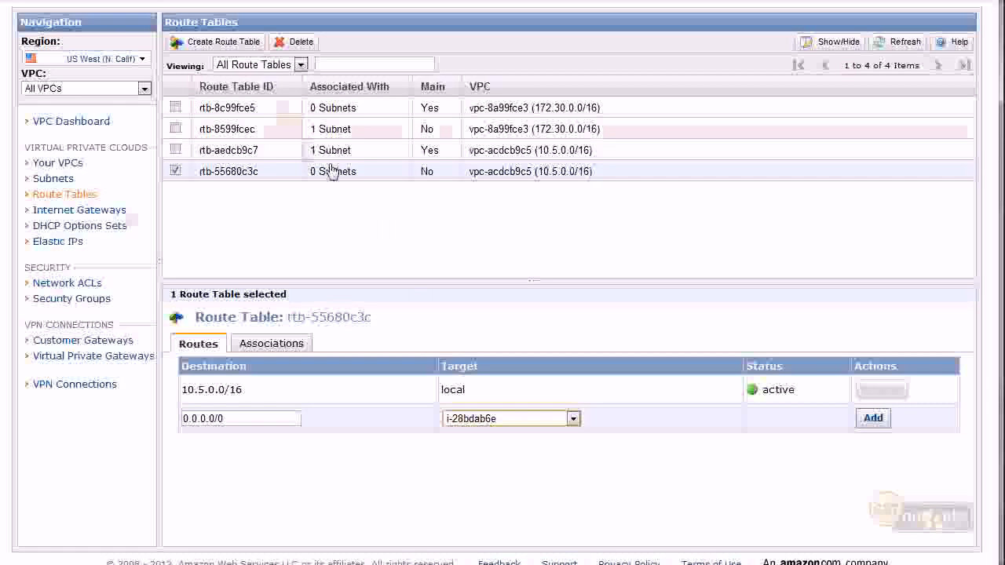
Add the route to 0.0.0.0/0 through instance i-28bdab6e to route table rtb-55680c3c.
{"action": "left_click", "coordinate": [506, 420]}
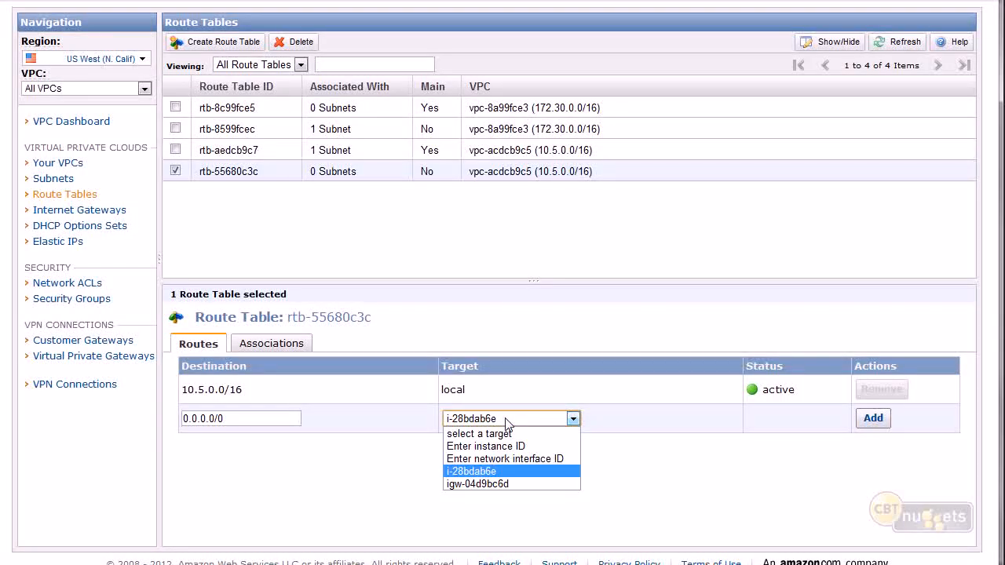
{"action": "left_click", "coordinate": [496, 471]}
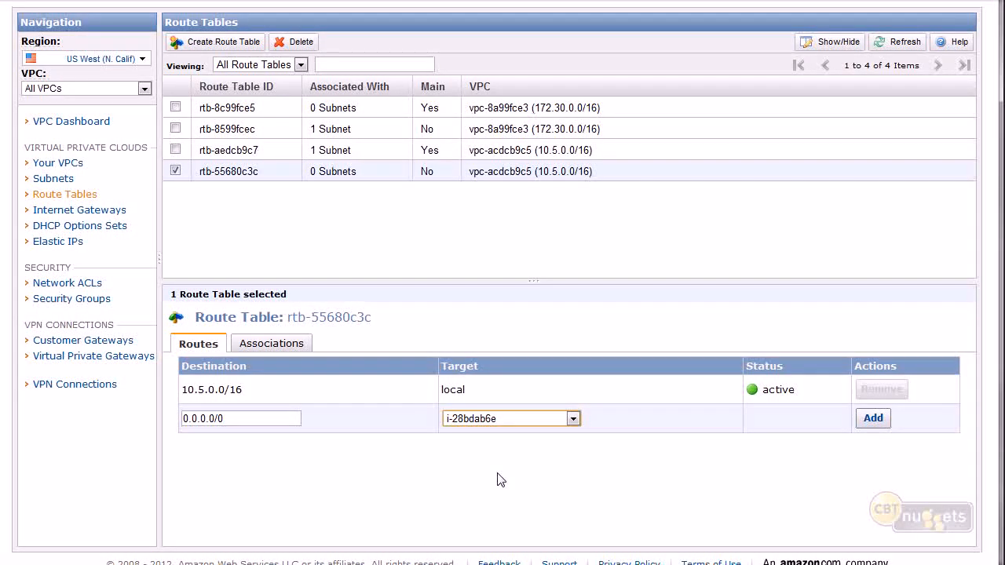
{"action": "left_click", "coordinate": [502, 420]}
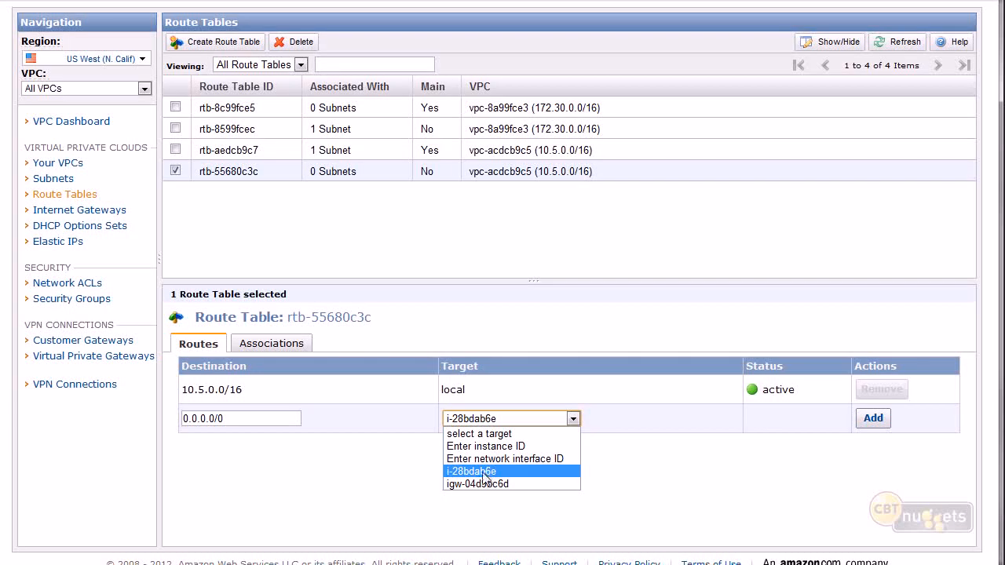
{"action": "left_click", "coordinate": [456, 509]}
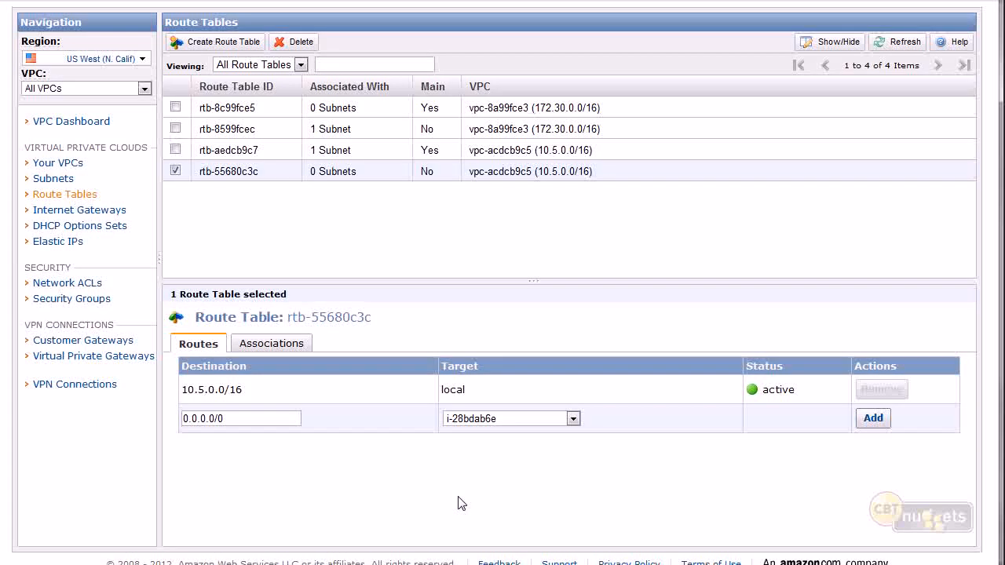
{"action": "left_click_drag", "start_coordinate": [273, 418], "coordinate": [128, 416]}
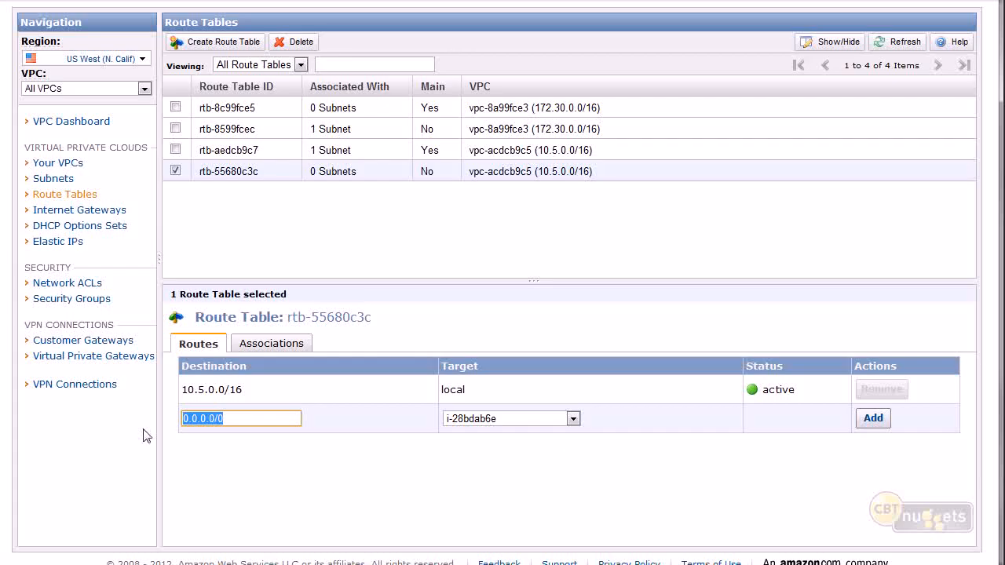
{"action": "left_click", "coordinate": [503, 418]}
{"action": "left_click", "coordinate": [502, 417]}
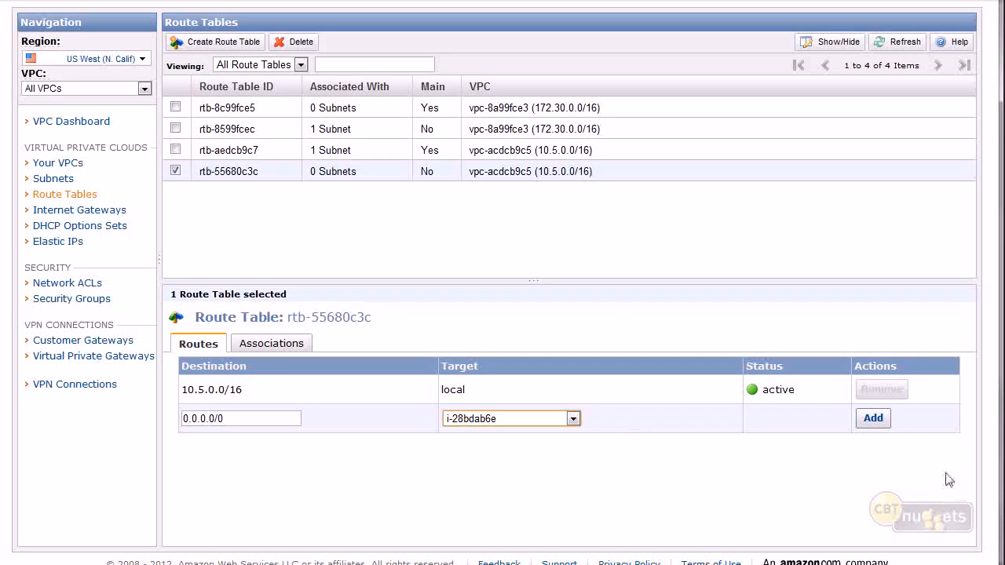
{"action": "left_click", "coordinate": [873, 417]}
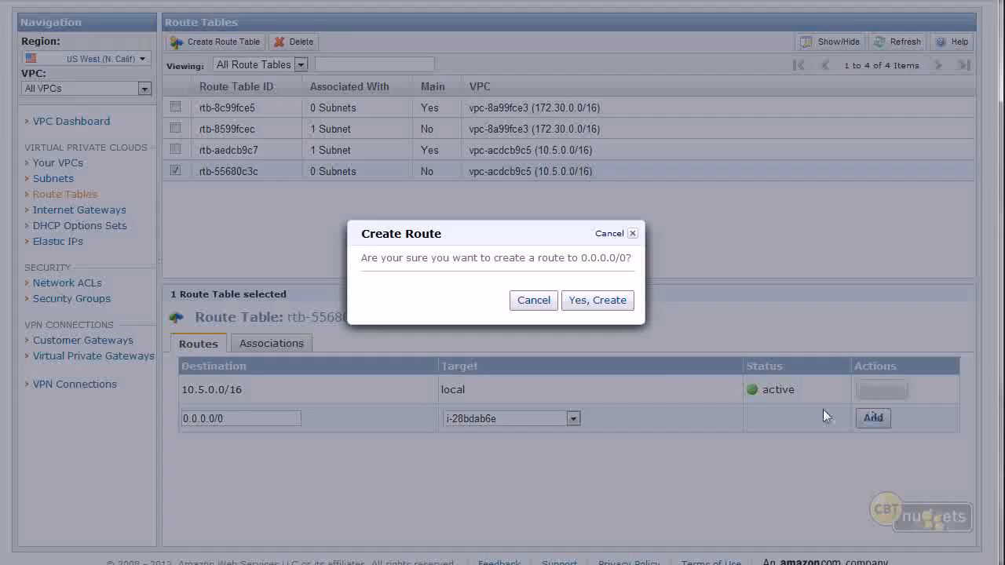
{"action": "left_click", "coordinate": [608, 299]}
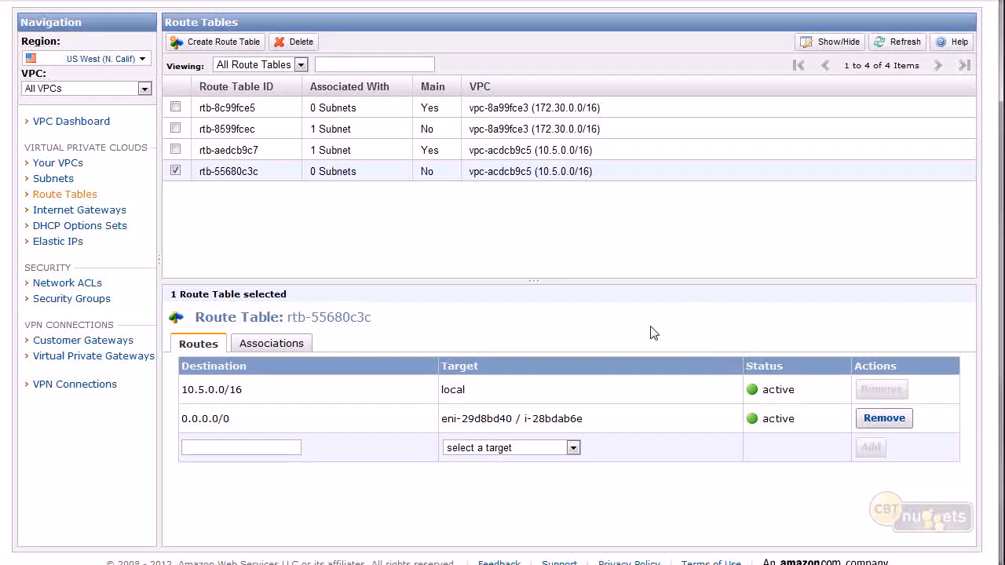
Associate subnet-b8dcb9d1 (10.5.2.0/24) with route table rtb-55680c3c, and check the subnet associations of rtb-aedcb9c7.
{"action": "left_click", "coordinate": [259, 343]}
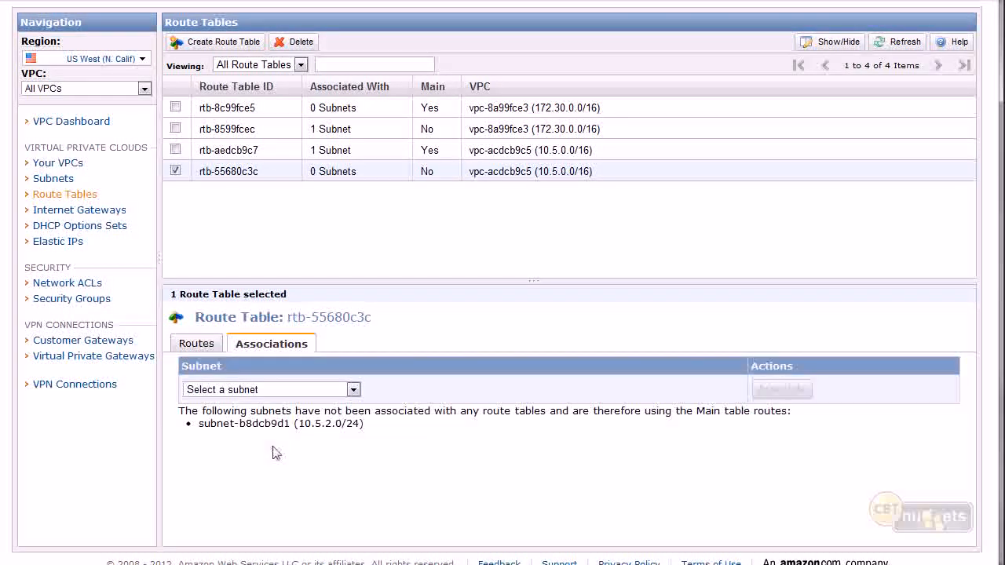
{"action": "left_click_drag", "start_coordinate": [300, 424], "coordinate": [364, 424]}
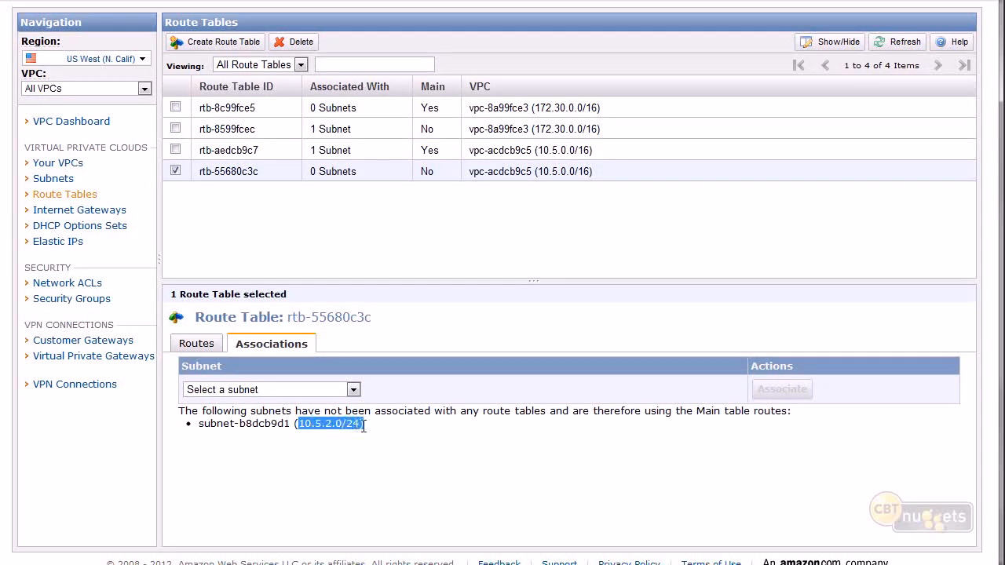
{"action": "left_click", "coordinate": [353, 388]}
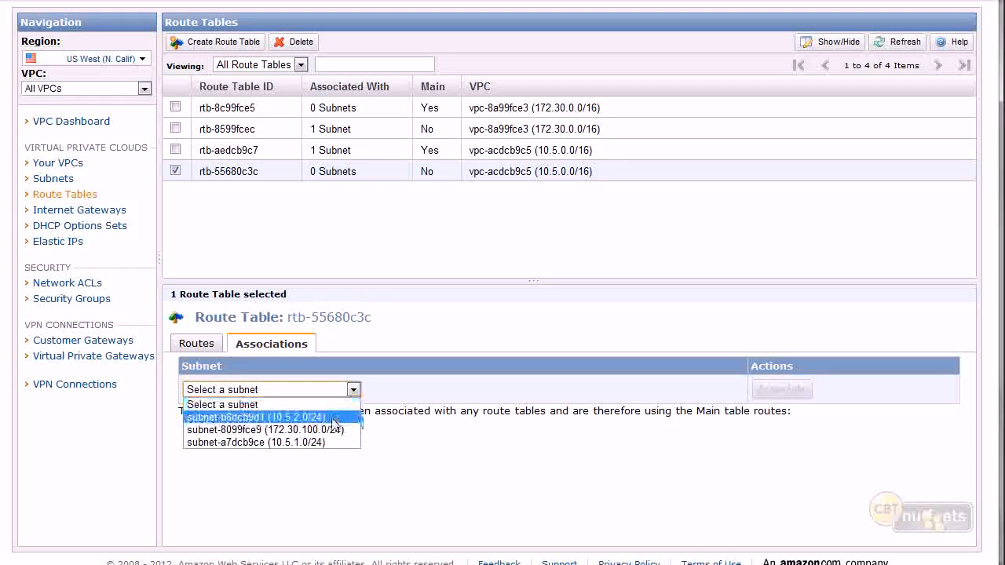
{"action": "left_click", "coordinate": [331, 417]}
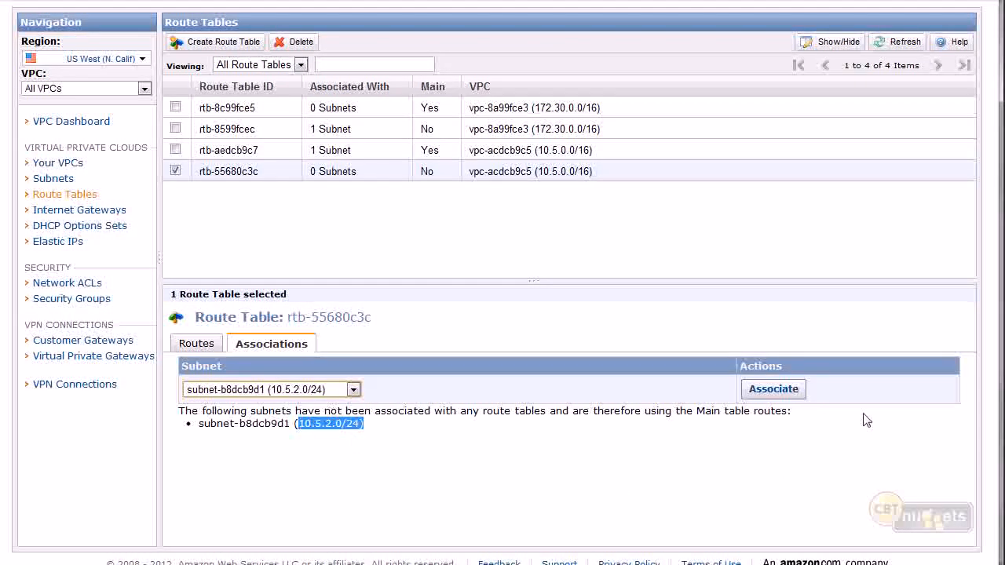
{"action": "left_click", "coordinate": [774, 399]}
{"action": "right_click", "coordinate": [774, 398]}
{"action": "left_click", "coordinate": [772, 392]}
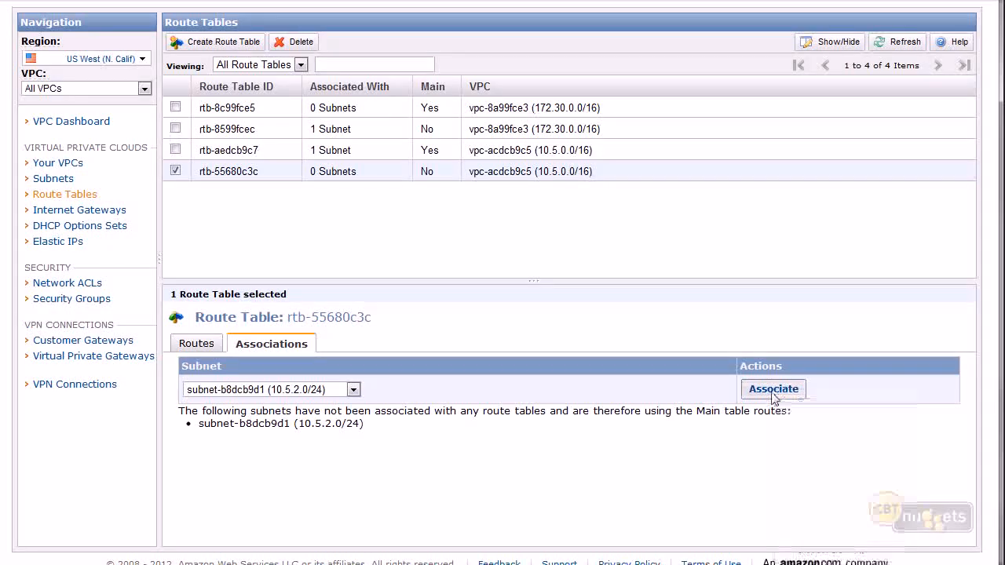
{"action": "left_click", "coordinate": [575, 330]}
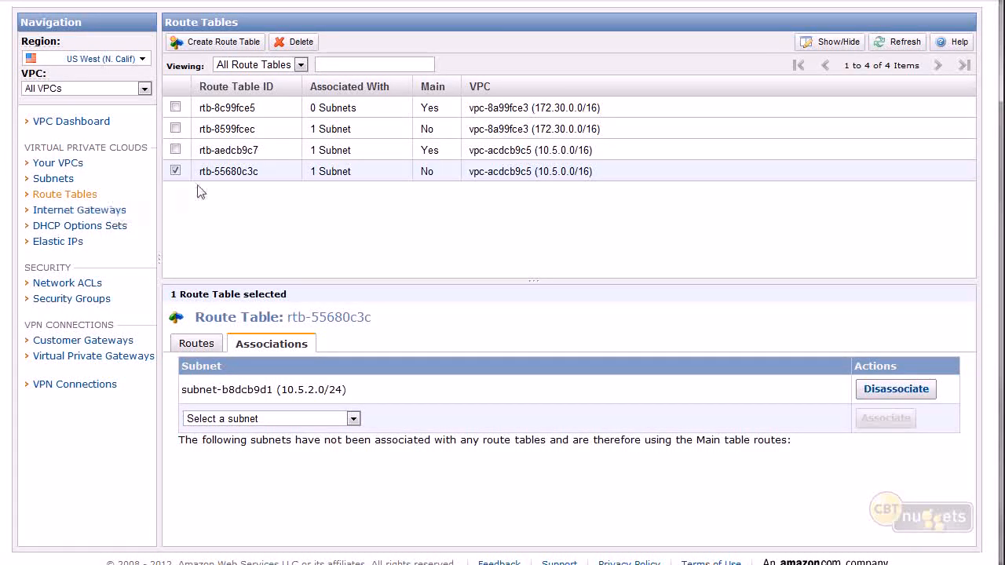
{"action": "left_click", "coordinate": [264, 155]}
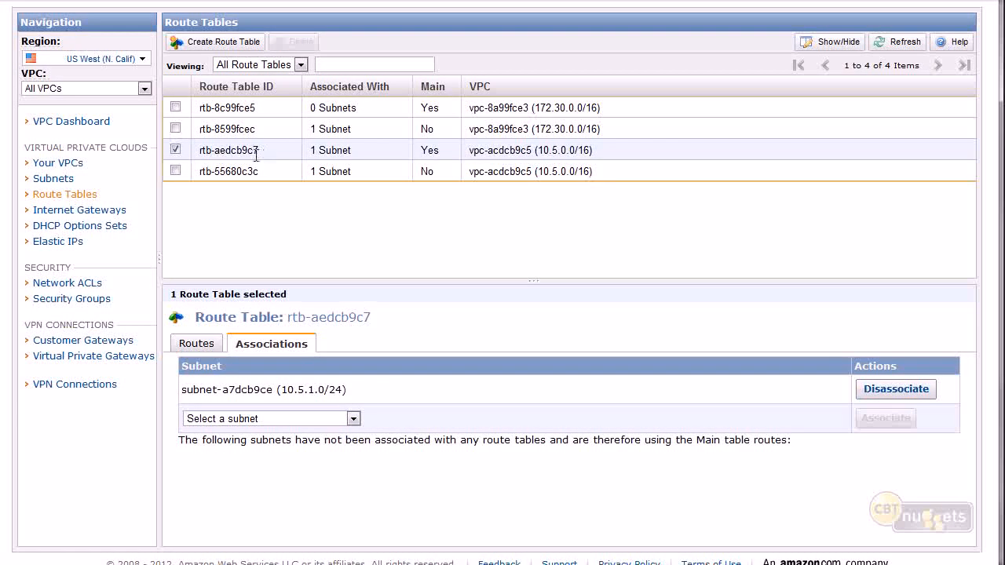
{"action": "left_click", "coordinate": [235, 168]}
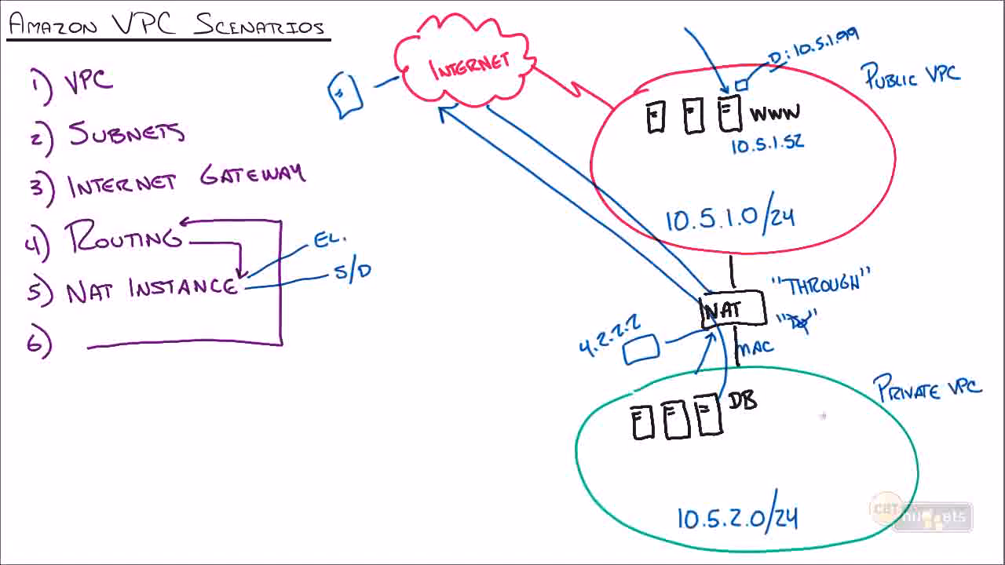
On the VPC scenarios whiteboard, draw a green arrow from the private VPC up through the NAT box, and add number 7 to the purple list.
{"action": "left_click_drag", "start_coordinate": [783, 375], "coordinate": [761, 265]}
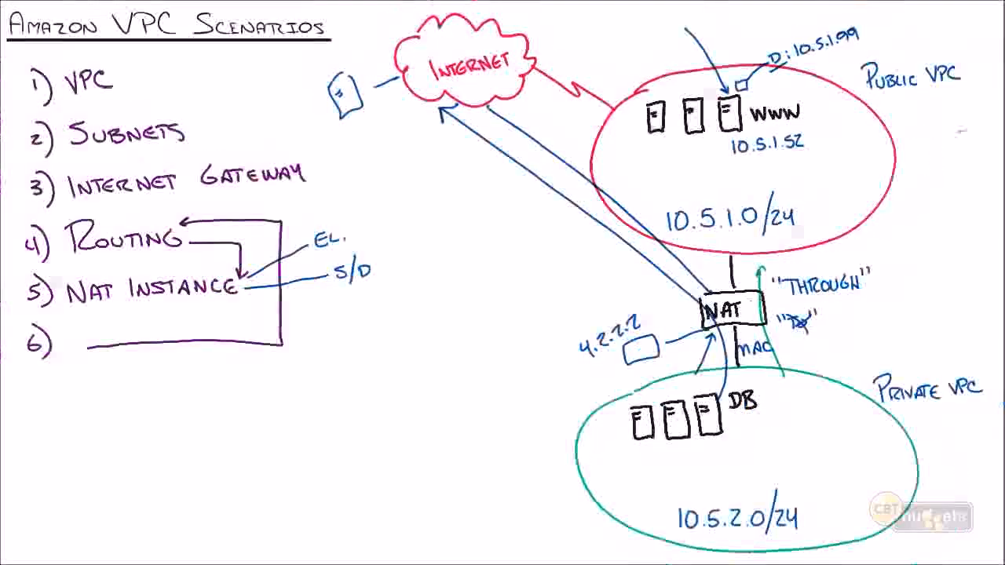
{"action": "mouse_move", "coordinate": [31, 386]}
{"action": "left_mouse_down"}
{"action": "mouse_move", "coordinate": [45, 384]}
{"action": "mouse_move", "coordinate": [37, 401]}
{"action": "mouse_move", "coordinate": [49, 416]}
{"action": "left_mouse_up"}
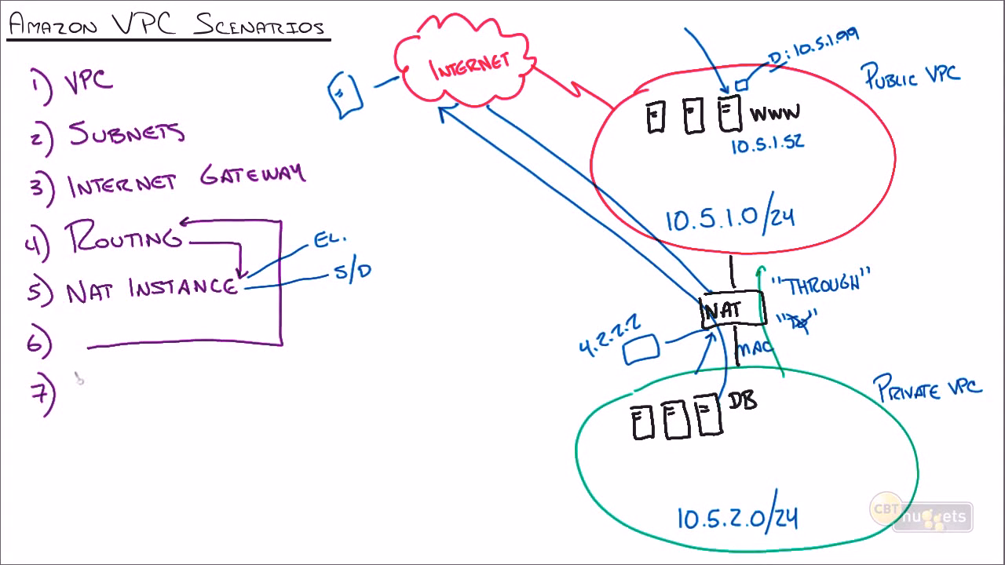